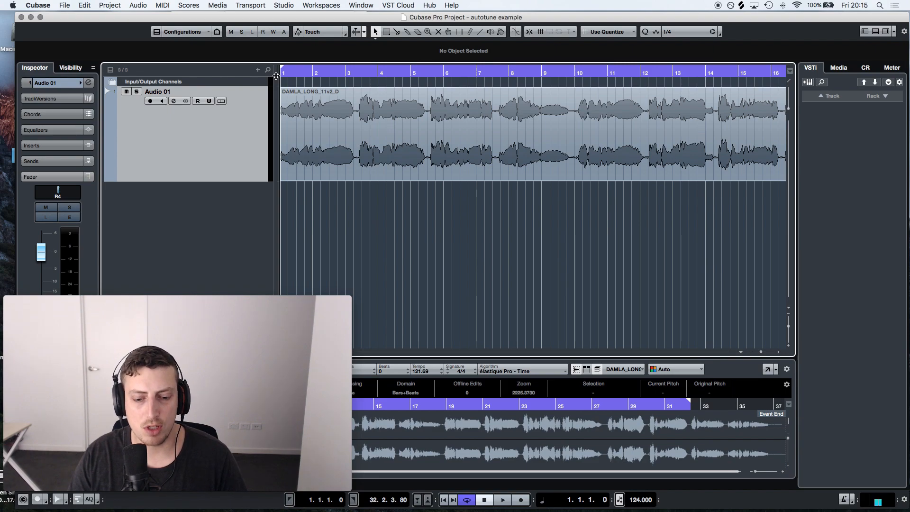
Step: Audition the vocal event on the Audio 01 track and enable VariAudio Pitch & Warp editing for it
{"action": "key", "text": "space"}
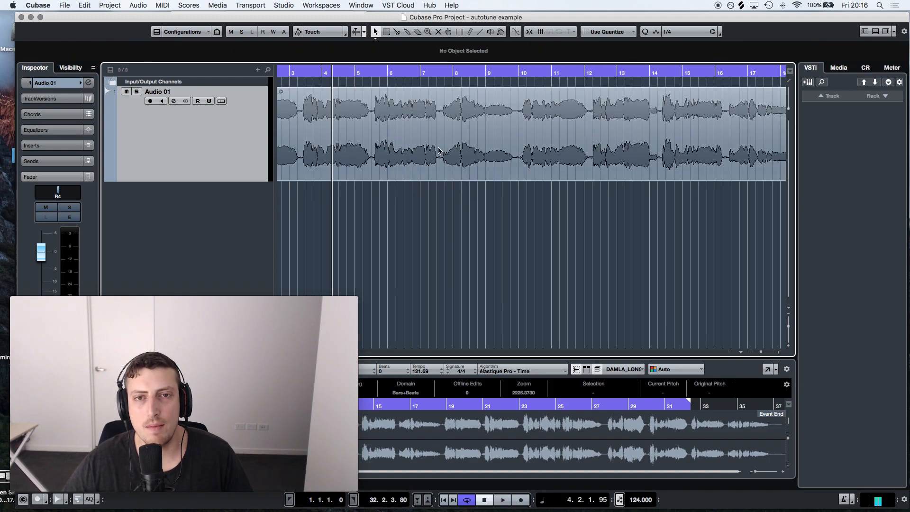
{"action": "scroll", "coordinate": [444, 126], "scroll_direction": "right", "scroll_amount": 3}
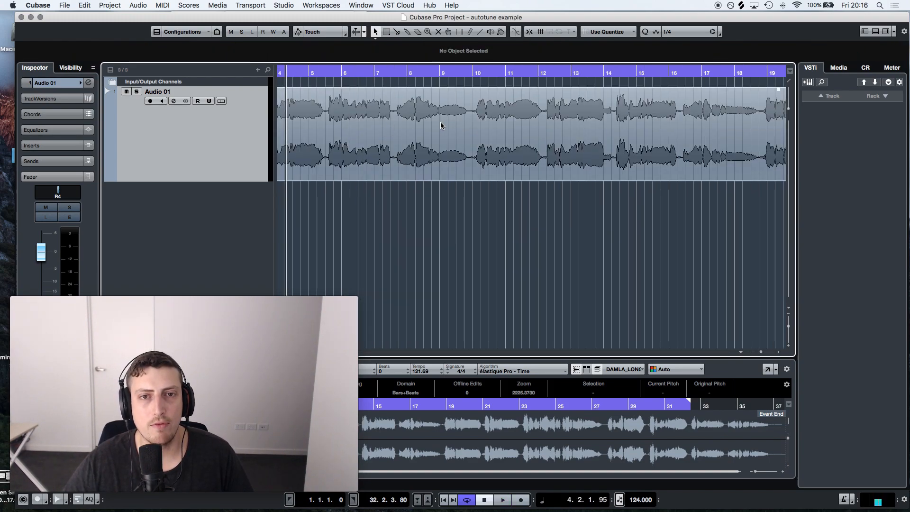
{"action": "left_click", "coordinate": [441, 126]}
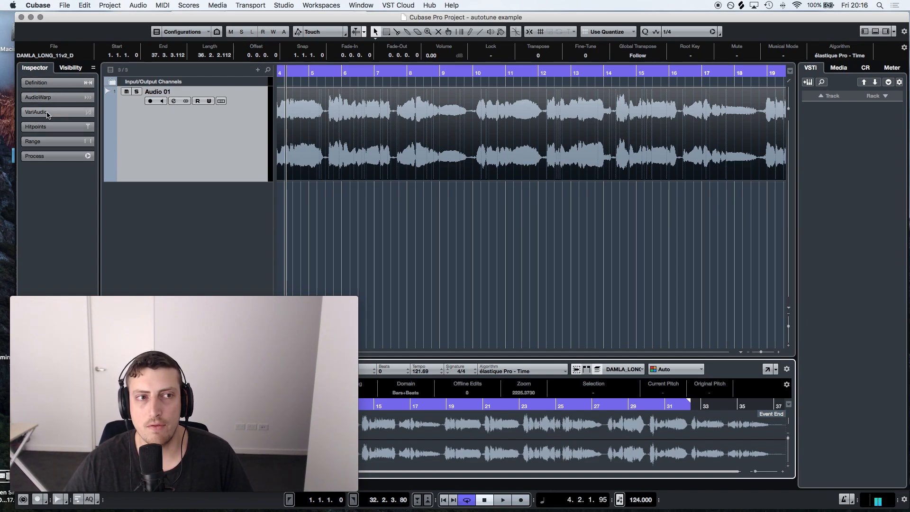
{"action": "left_click", "coordinate": [48, 114]}
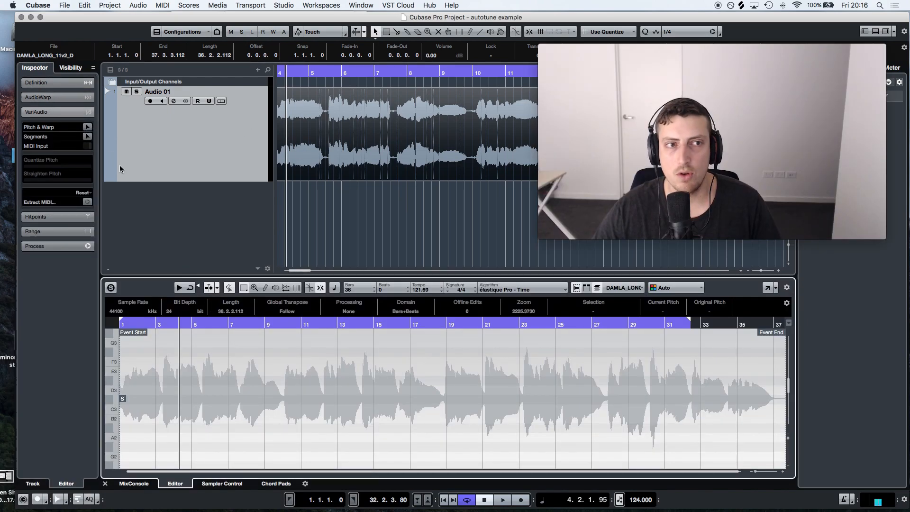
{"action": "left_click", "coordinate": [88, 131]}
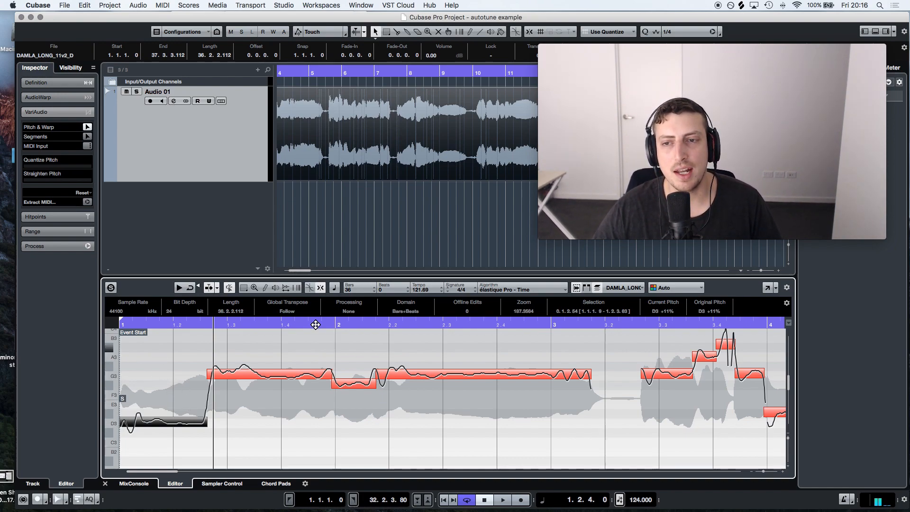
Step: Move the first four note segments of the vocal phrase to E3 and play the phrase from bar 1
{"action": "left_click", "coordinate": [158, 420]}
{"action": "mouse_move", "coordinate": [174, 426]}
{"action": "left_mouse_down"}
{"action": "mouse_move", "coordinate": [175, 370]}
{"action": "mouse_move", "coordinate": [176, 450]}
{"action": "mouse_move", "coordinate": [175, 370]}
{"action": "mouse_move", "coordinate": [175, 442]}
{"action": "mouse_move", "coordinate": [176, 412]}
{"action": "left_mouse_up"}
{"action": "left_click", "coordinate": [271, 377]}
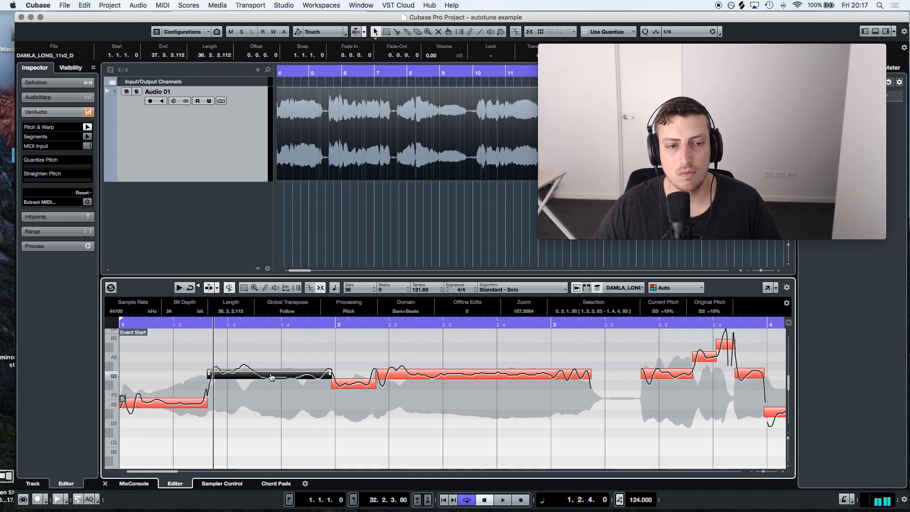
{"action": "left_click_drag", "start_coordinate": [270, 382], "coordinate": [269, 408]}
{"action": "left_click_drag", "start_coordinate": [345, 387], "coordinate": [345, 404]}
{"action": "left_click_drag", "start_coordinate": [425, 374], "coordinate": [442, 409]}
{"action": "left_click_drag", "start_coordinate": [257, 322], "coordinate": [109, 329]}
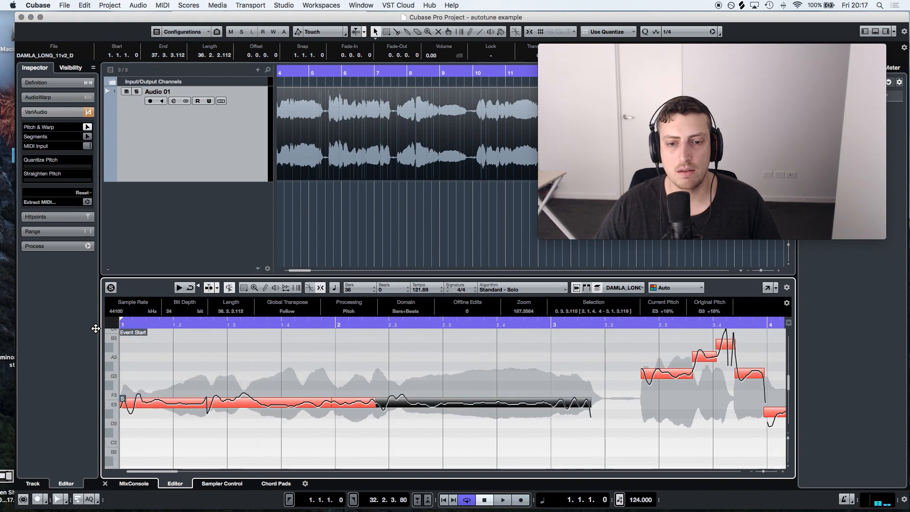
{"action": "key", "text": "space"}
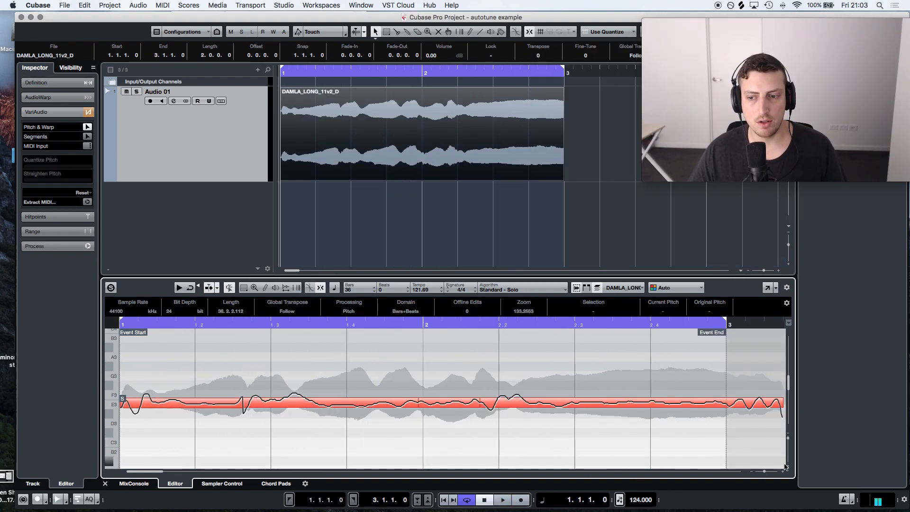
Step: Play back the shortened two-bar vocal event in the sample editor to hear the single-pitch phrase
{"action": "left_click_drag", "start_coordinate": [767, 471], "coordinate": [765, 471]}
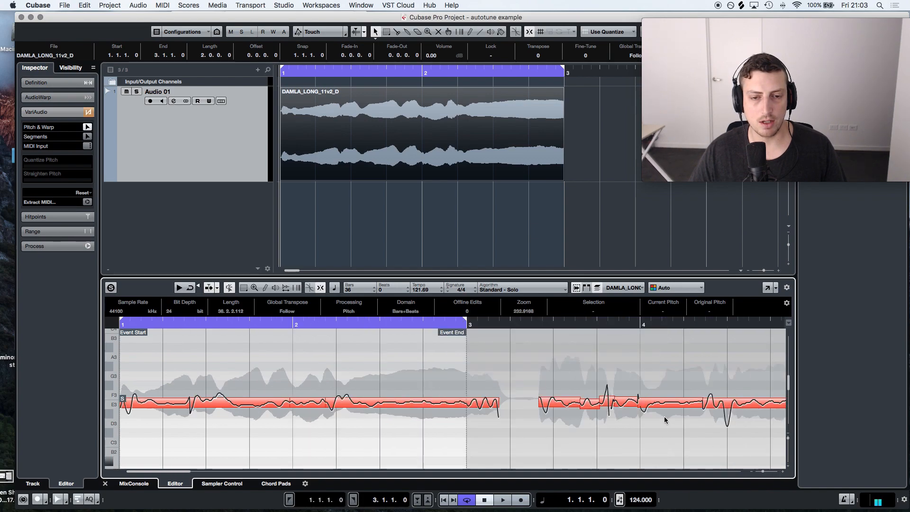
{"action": "key", "text": "space"}
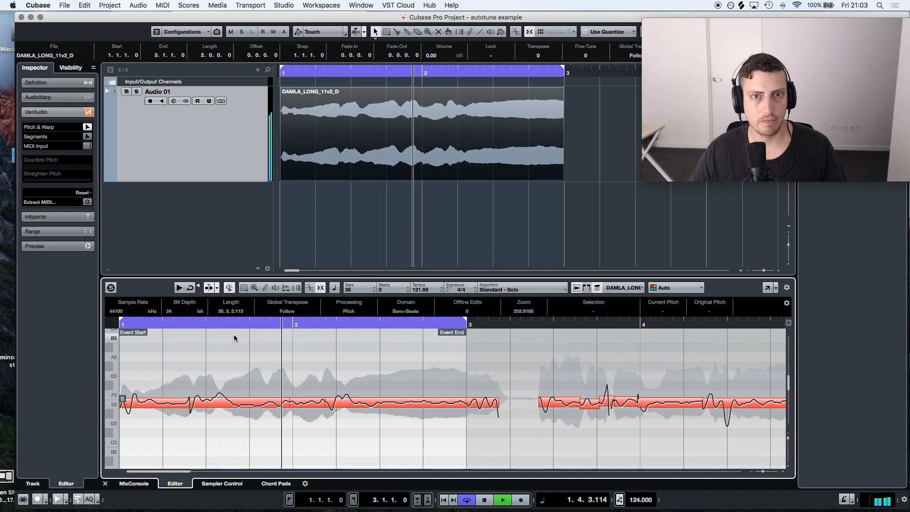
{"action": "key", "text": "space"}
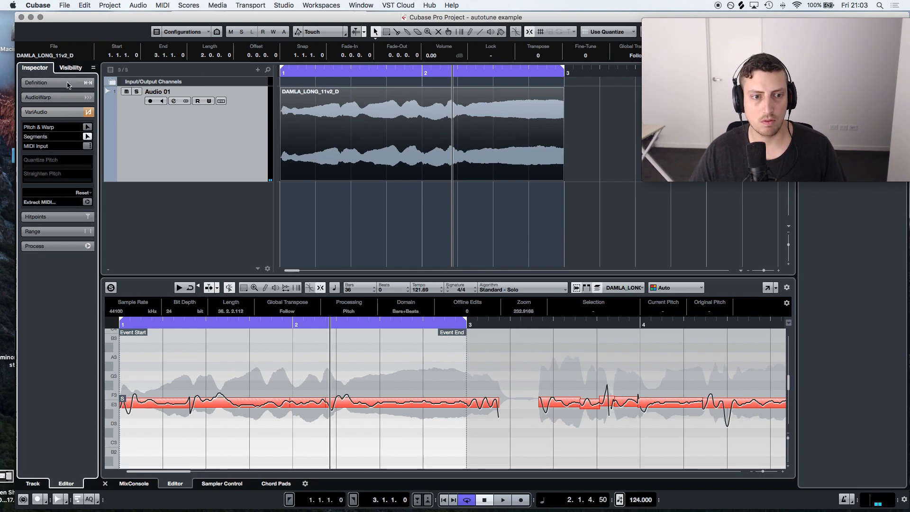
Step: Split the first note segment at beat 1.2 in Segments mode as a new version and play the phrase
{"action": "left_click", "coordinate": [166, 409]}
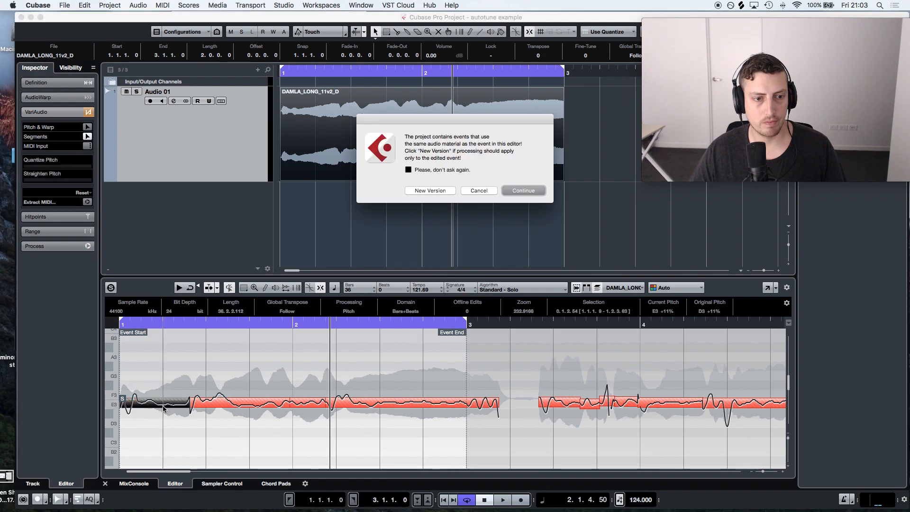
{"action": "left_click", "coordinate": [440, 189]}
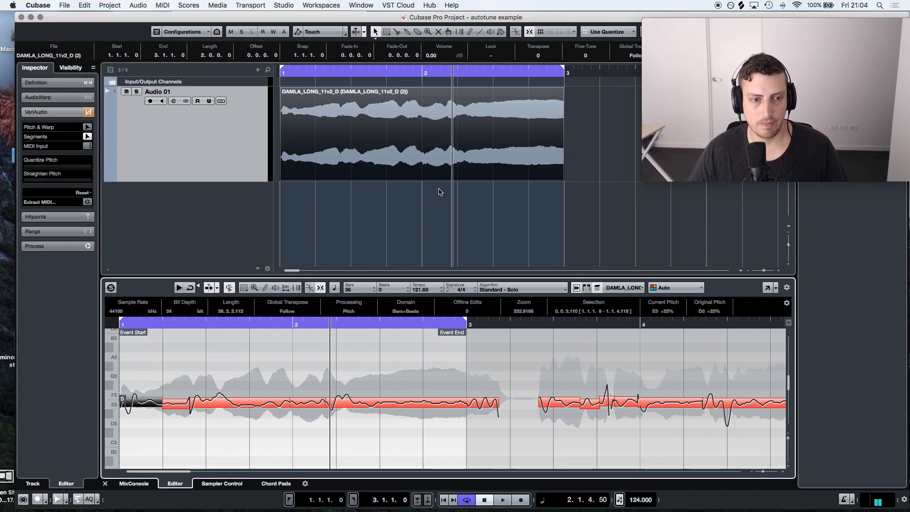
{"action": "left_click_drag", "start_coordinate": [145, 323], "coordinate": [98, 324]}
{"action": "key", "text": "space"}
{"action": "key", "text": "space"}
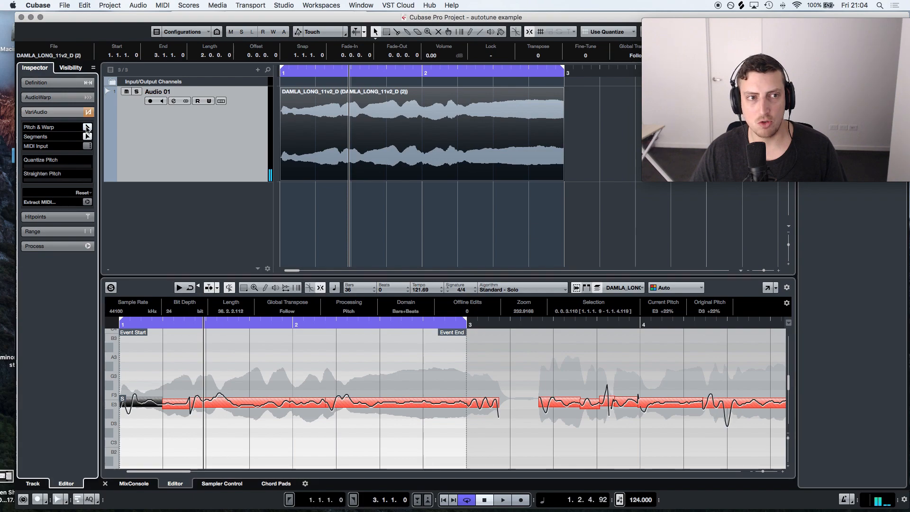
Step: In Pitch & Warp mode, raise the second part of the split note to F3 and play the phrase
{"action": "left_click", "coordinate": [176, 408]}
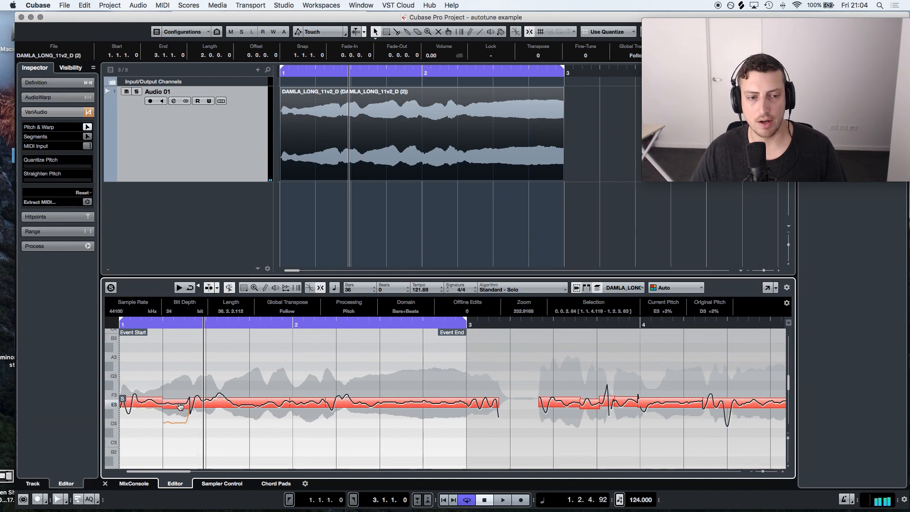
{"action": "left_click_drag", "start_coordinate": [176, 407], "coordinate": [181, 395]}
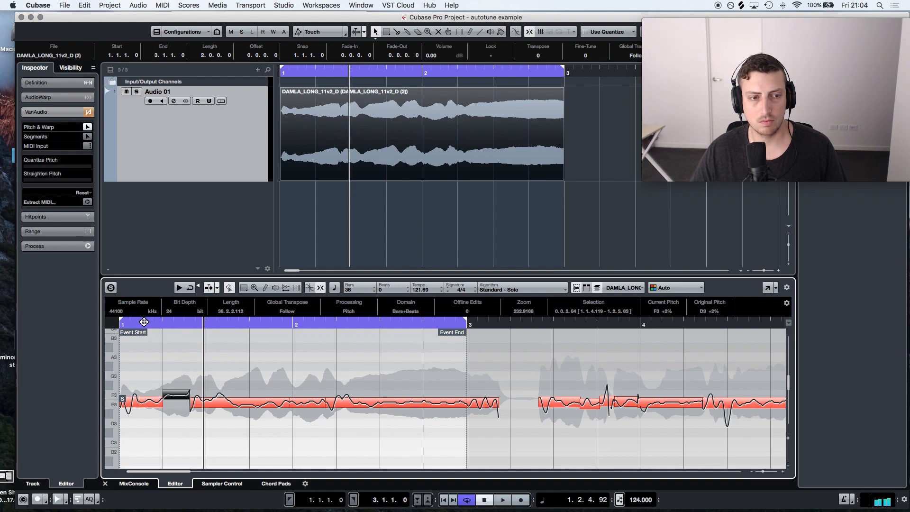
{"action": "key", "text": "space"}
{"action": "key", "text": "space"}
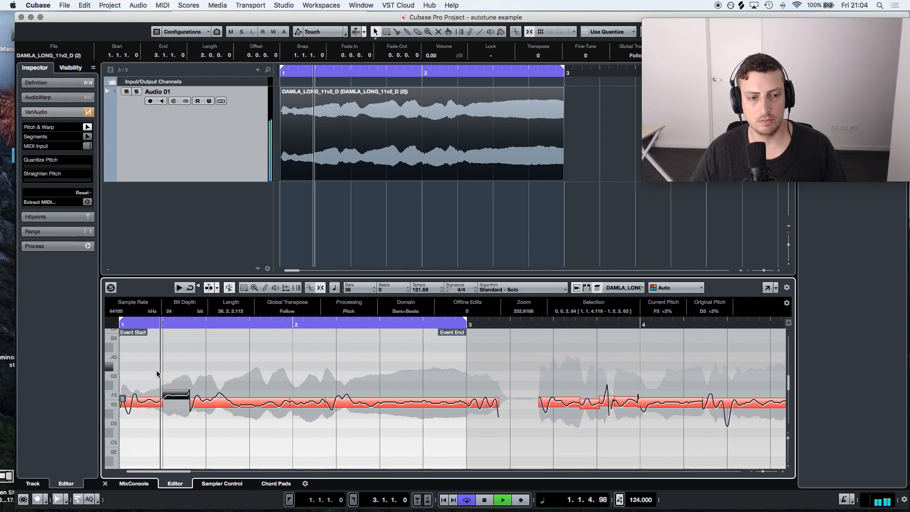
{"action": "key", "text": "space"}
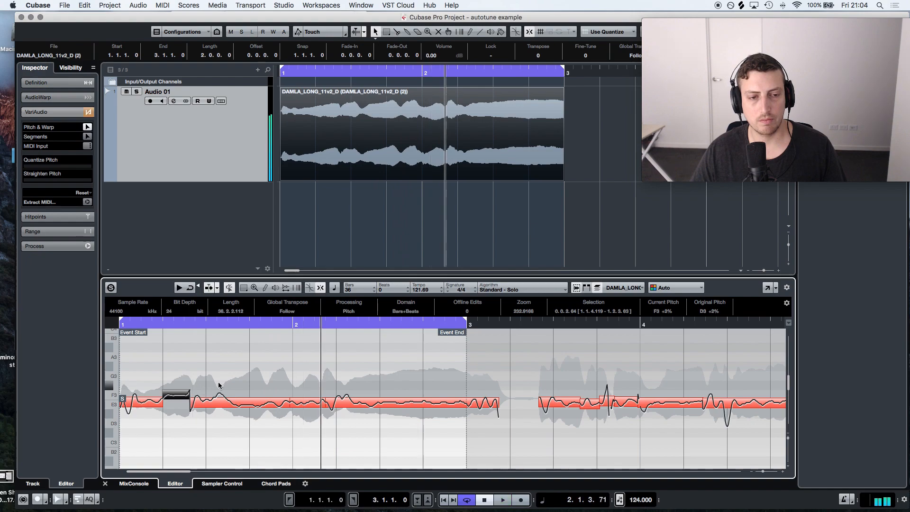
Step: Stretch the end of the F3 segment to beat 1.3 and play back the timing change
{"action": "left_click", "coordinate": [221, 385]}
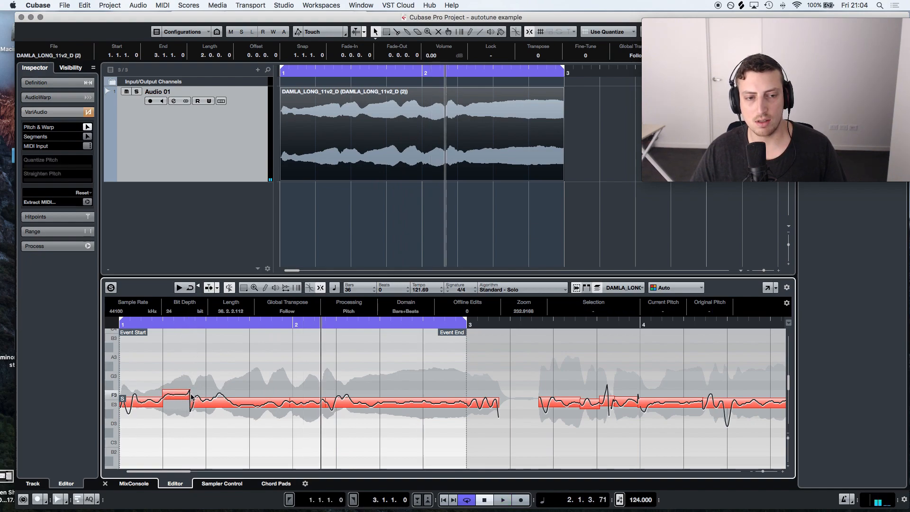
{"action": "left_click_drag", "start_coordinate": [188, 395], "coordinate": [206, 399]}
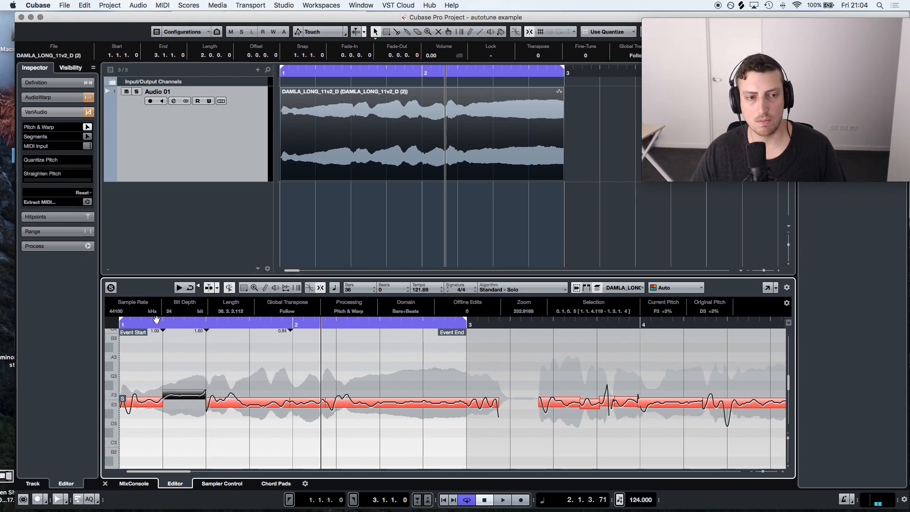
{"action": "key", "text": "space"}
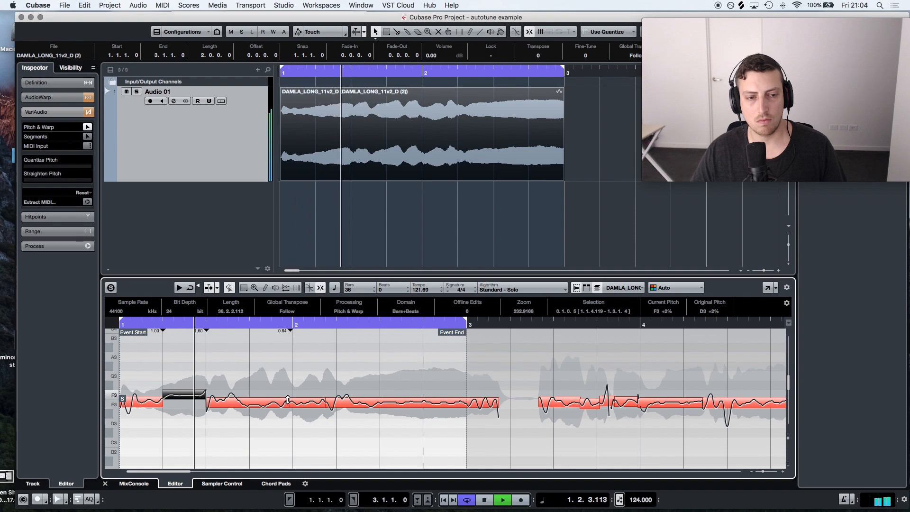
{"action": "key", "text": "space"}
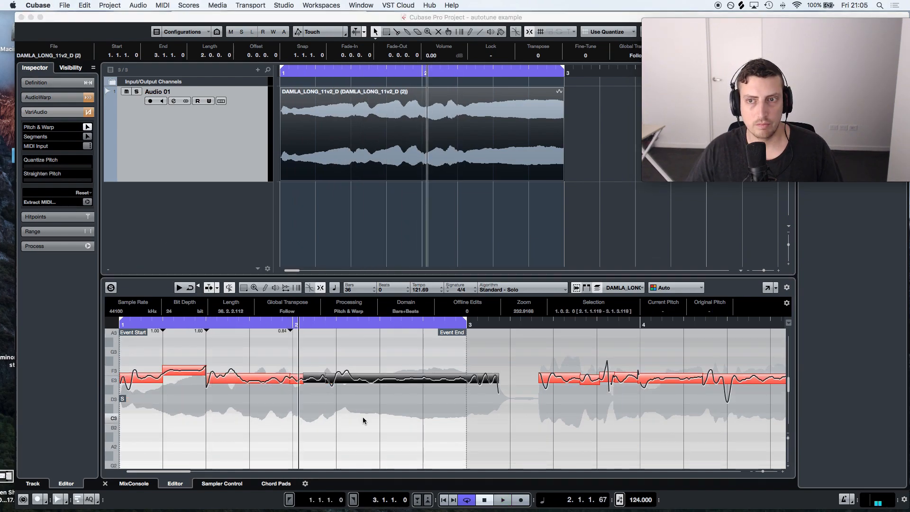
Step: Raise the held note segments just after bar 2 to G3 and play the phrase with auto-scroll on
{"action": "left_click", "coordinate": [363, 417]}
{"action": "left_click_drag", "start_coordinate": [447, 404], "coordinate": [320, 356]}
{"action": "key", "text": "space"}
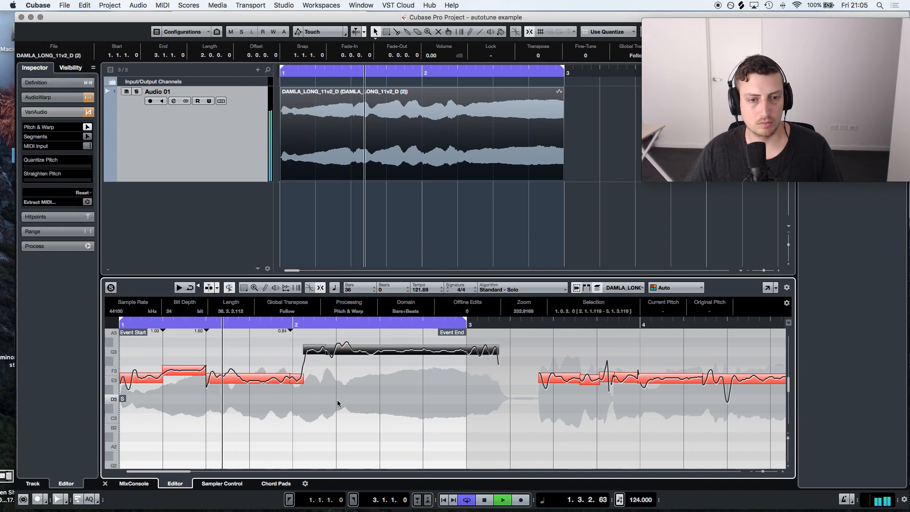
{"action": "scroll", "coordinate": [340, 403], "scroll_direction": "up", "scroll_amount": 1}
{"action": "key", "text": "f"}
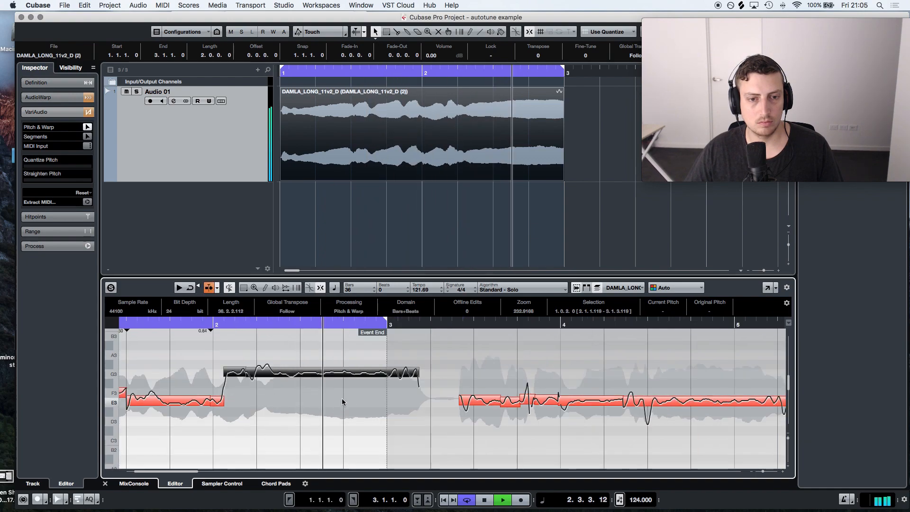
{"action": "key", "text": "space"}
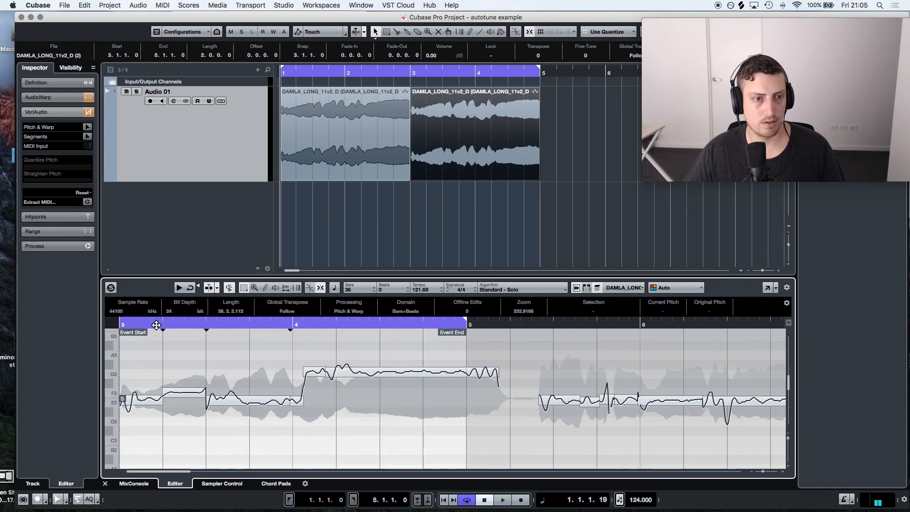
Step: Enable Pitch & Warp for the copied event at bar 3 and play it from its start
{"action": "left_click_drag", "start_coordinate": [146, 325], "coordinate": [83, 326]}
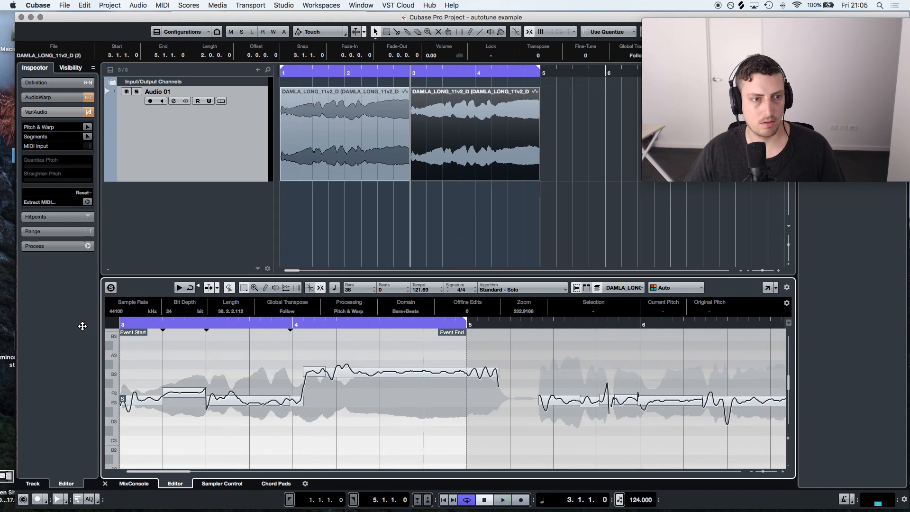
{"action": "left_click", "coordinate": [87, 129]}
{"action": "key", "text": "space"}
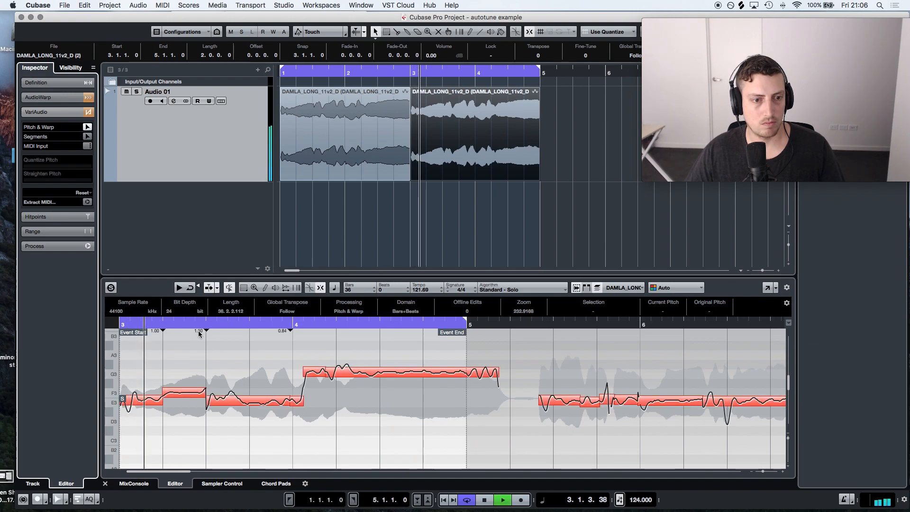
{"action": "key", "text": "space"}
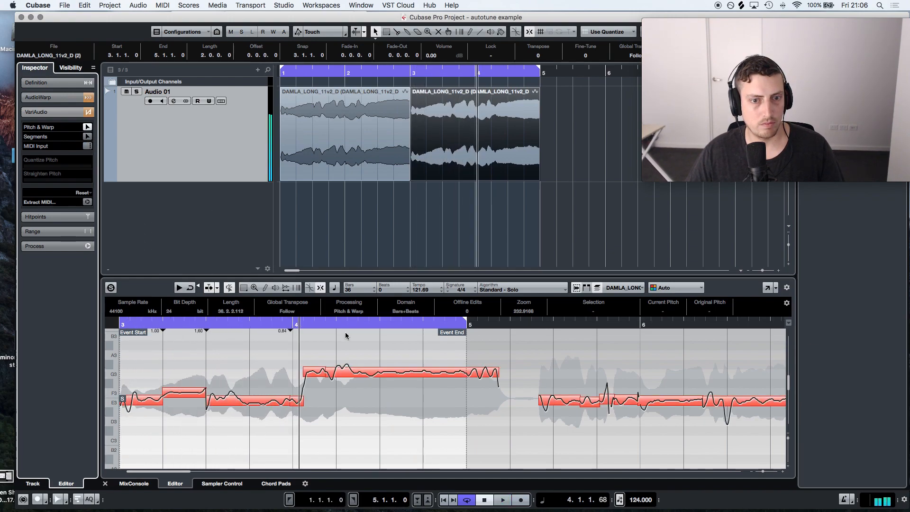
Step: Lower the held note segments after bar 4 in the copied event to D3 and play the result
{"action": "left_click", "coordinate": [316, 383]}
{"action": "left_click_drag", "start_coordinate": [316, 383], "coordinate": [316, 429]}
{"action": "key", "text": "space"}
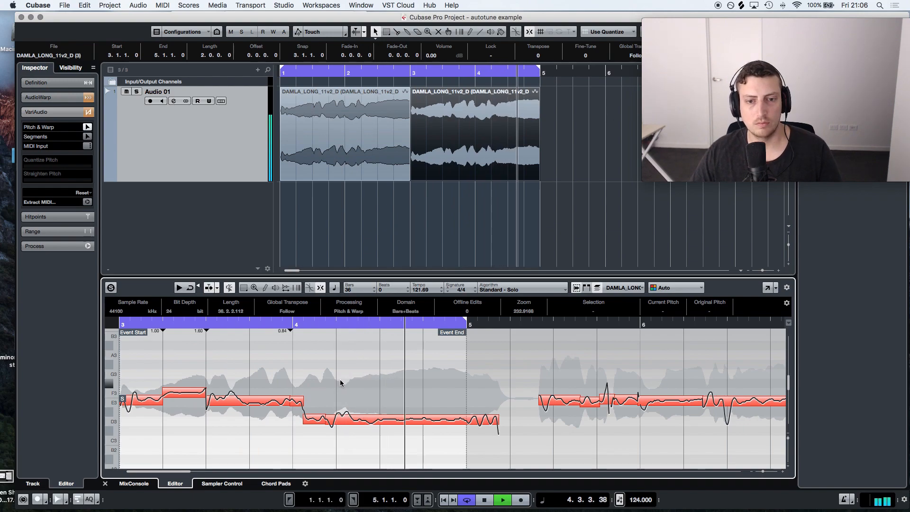
{"action": "key", "text": "space"}
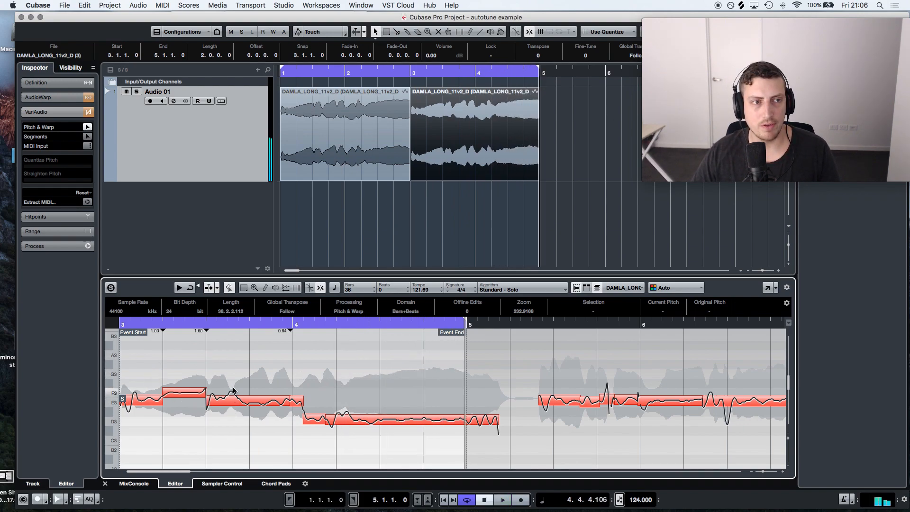
Step: Apply Quantize Pitch to the segment starting at beat 3.3 and play the event from bar 3
{"action": "left_click_drag", "start_coordinate": [280, 429], "coordinate": [215, 368]}
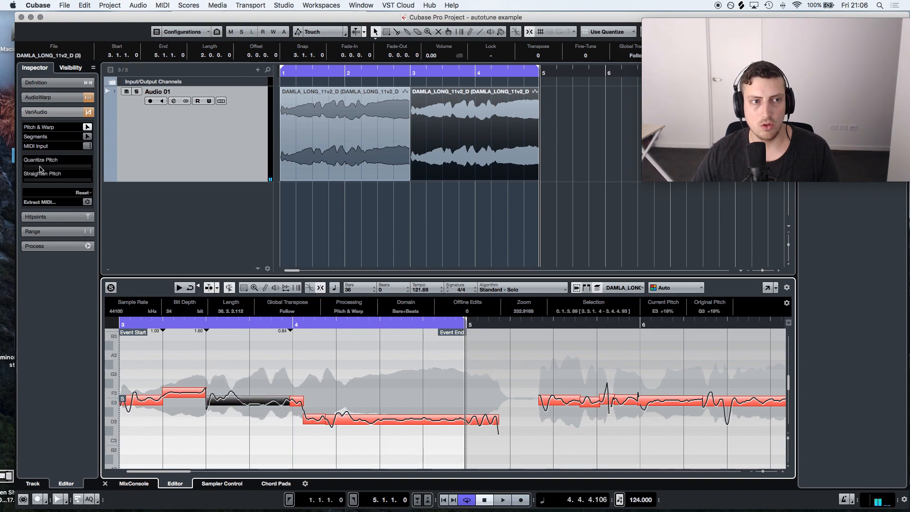
{"action": "left_click", "coordinate": [77, 166]}
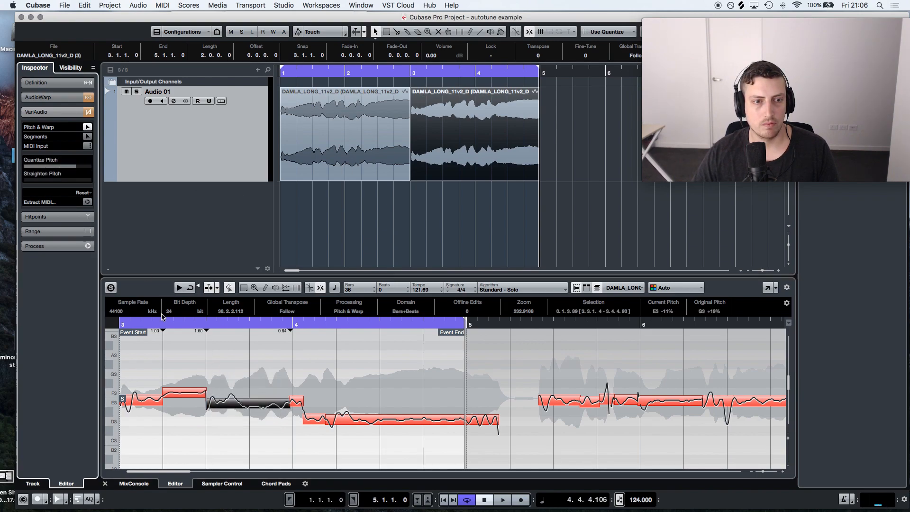
{"action": "left_click", "coordinate": [152, 326]}
{"action": "key", "text": "space"}
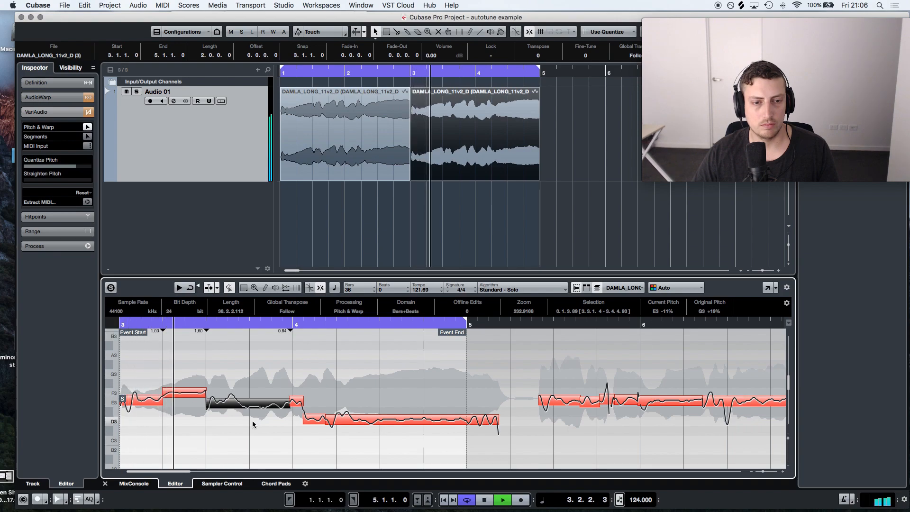
{"action": "key", "text": "space"}
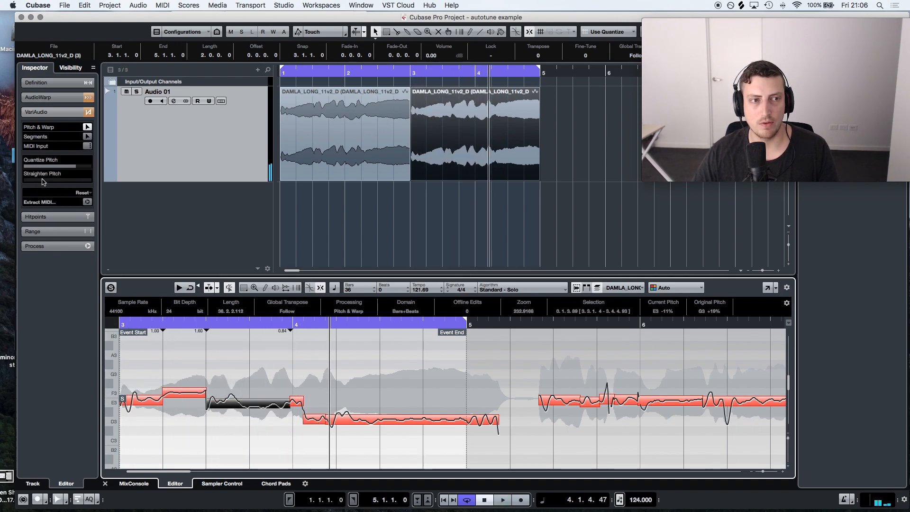
Step: Partly straighten the pitch curve of the selected segment at beat 3.3 and play the event from bar 3
{"action": "left_click_drag", "start_coordinate": [35, 183], "coordinate": [54, 182]}
{"action": "left_click", "coordinate": [147, 326]}
{"action": "key", "text": "space"}
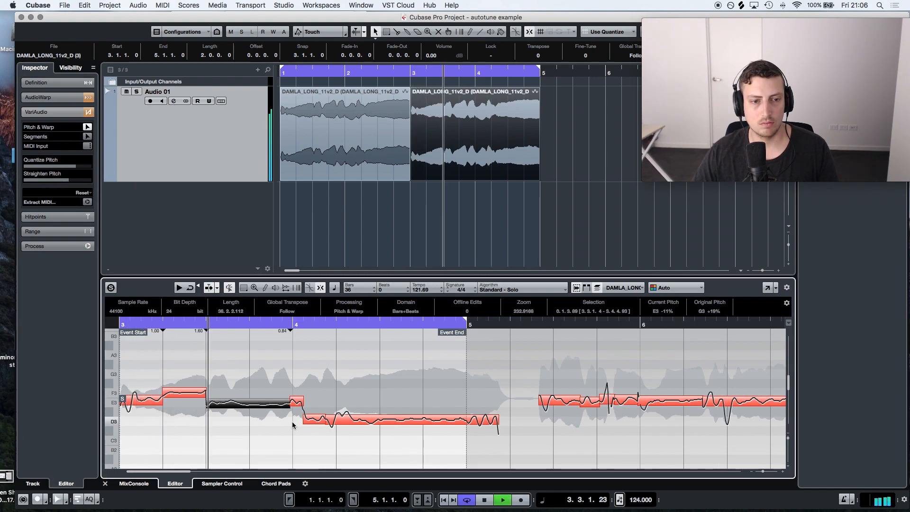
Step: Apply full Quantize Pitch to all note segments in the copied event at bar 3 and play the event
{"action": "left_click", "coordinate": [327, 430]}
{"action": "key", "text": "space"}
{"action": "left_click_drag", "start_coordinate": [434, 447], "coordinate": [119, 370]}
{"action": "left_click_drag", "start_coordinate": [37, 167], "coordinate": [192, 306]}
{"action": "key", "text": "space"}
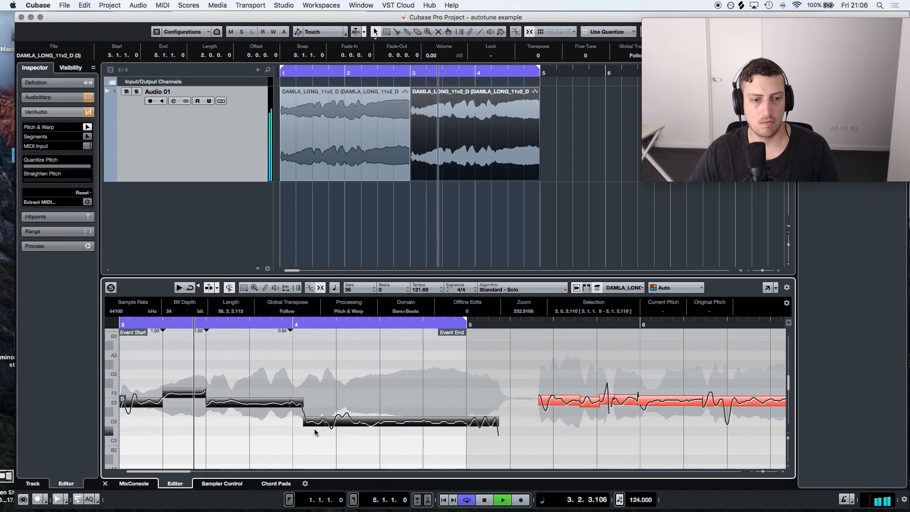
{"action": "left_click", "coordinate": [370, 436]}
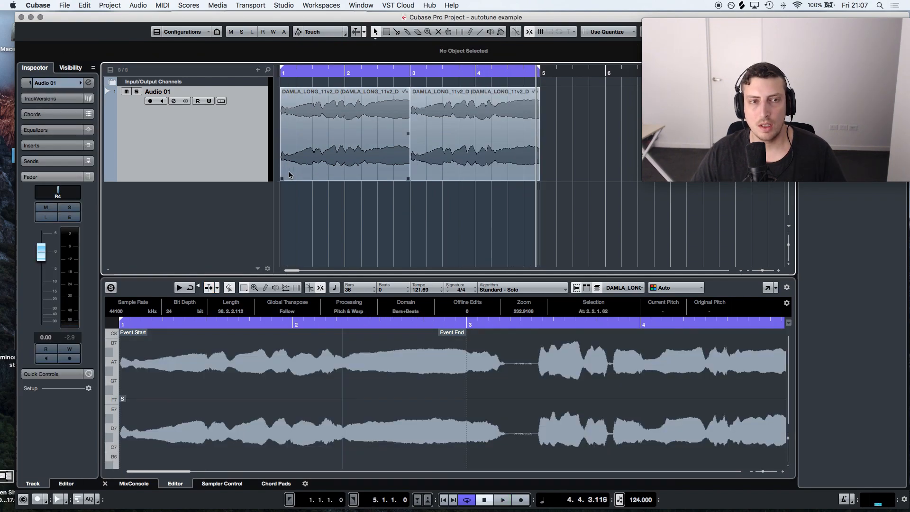
Step: Duplicate the vocal track together with its two events to get a second choir part
{"action": "right_click", "coordinate": [222, 127]}
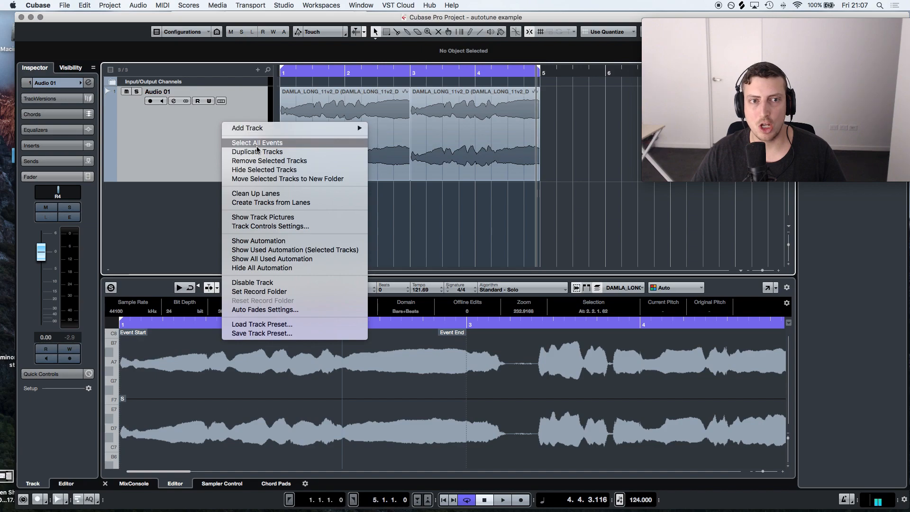
{"action": "left_click", "coordinate": [342, 151]}
{"action": "left_click", "coordinate": [344, 160]}
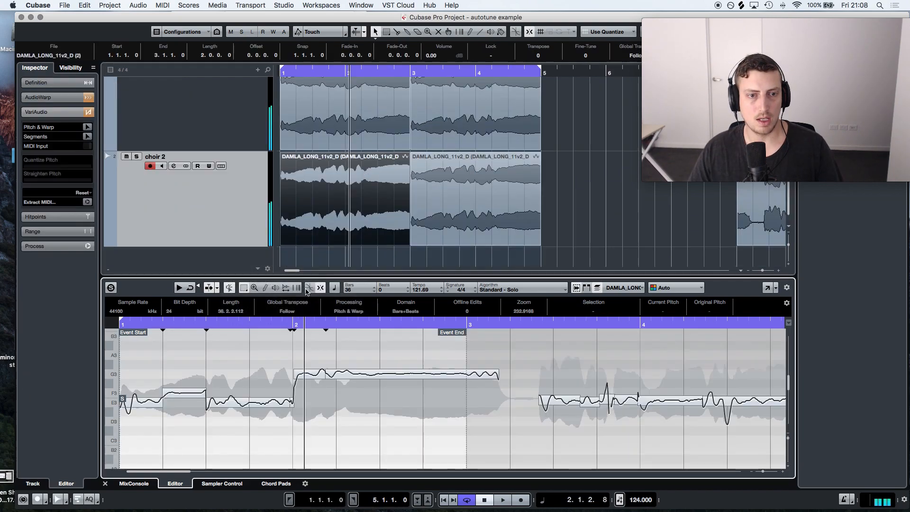
Step: Split the segment at beat 1.3 in the first choir 2 event and raise its second half to D4
{"action": "left_click_drag", "start_coordinate": [322, 277], "coordinate": [322, 245]}
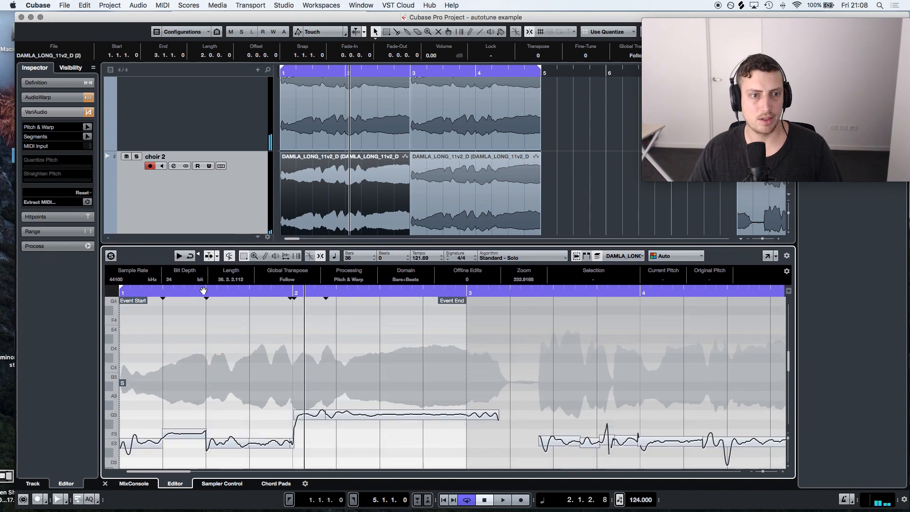
{"action": "left_click_drag", "start_coordinate": [162, 291], "coordinate": [112, 292]}
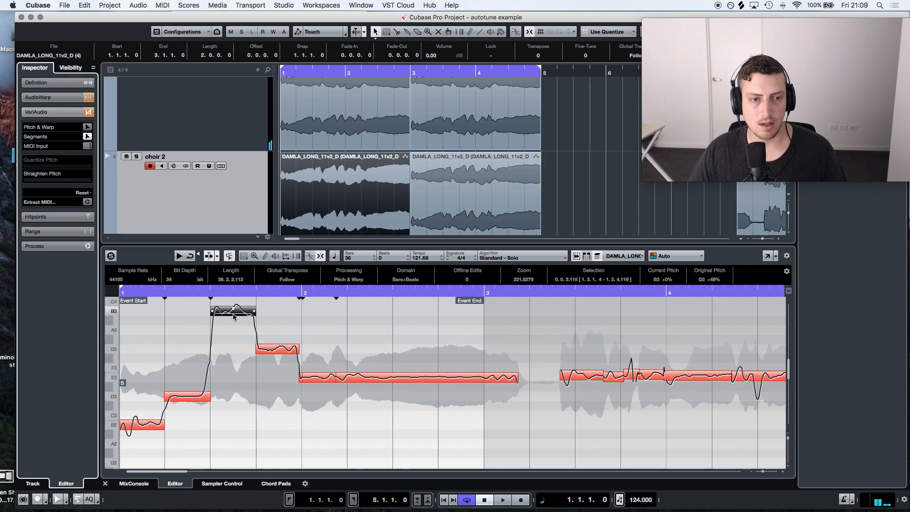
{"action": "left_click_drag", "start_coordinate": [235, 316], "coordinate": [243, 359]}
{"action": "key", "text": "space"}
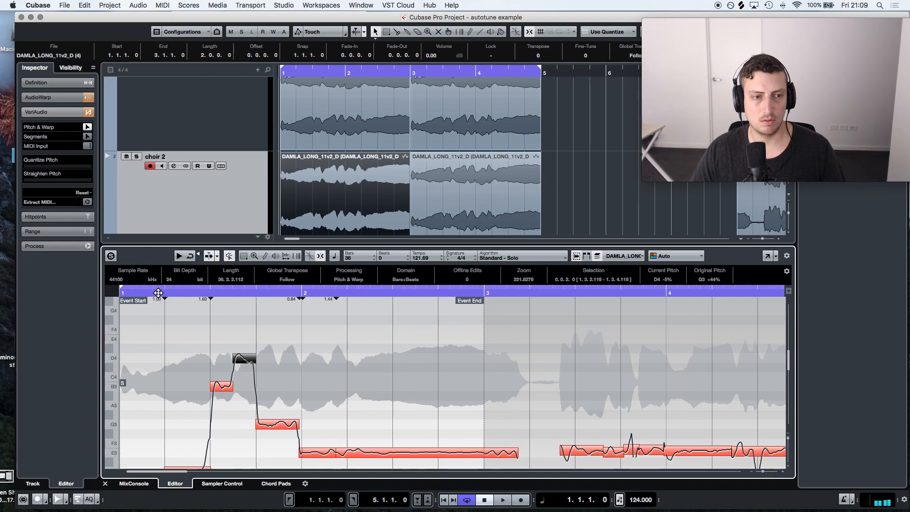
{"action": "scroll", "coordinate": [271, 339], "scroll_direction": "down", "scroll_amount": 2}
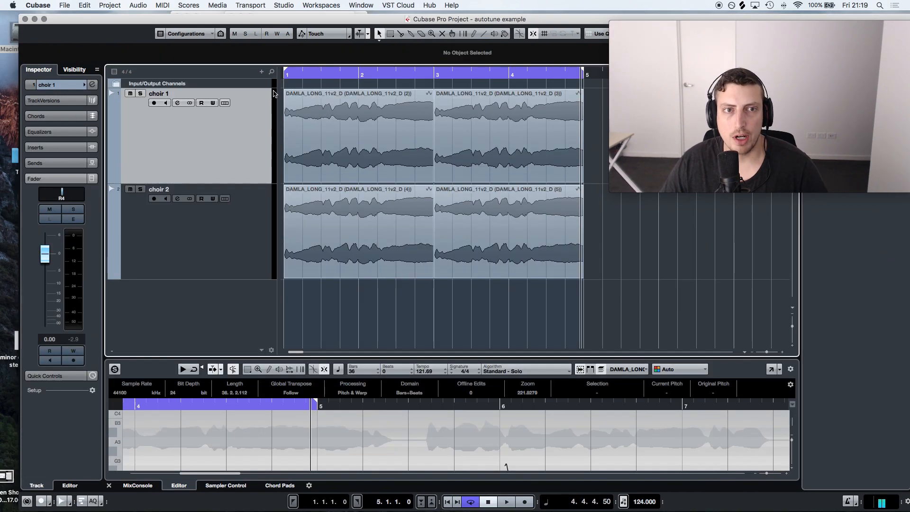
Step: Add a stereo group channel named choir with its output routed to Stereo Out
{"action": "right_click", "coordinate": [274, 94]}
{"action": "mouse_move", "coordinate": [304, 96]}
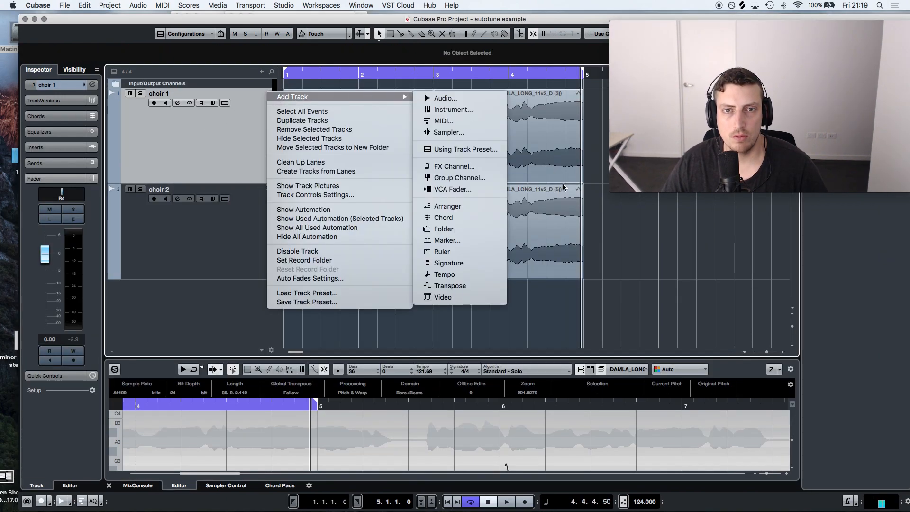
{"action": "left_click", "coordinate": [511, 203]}
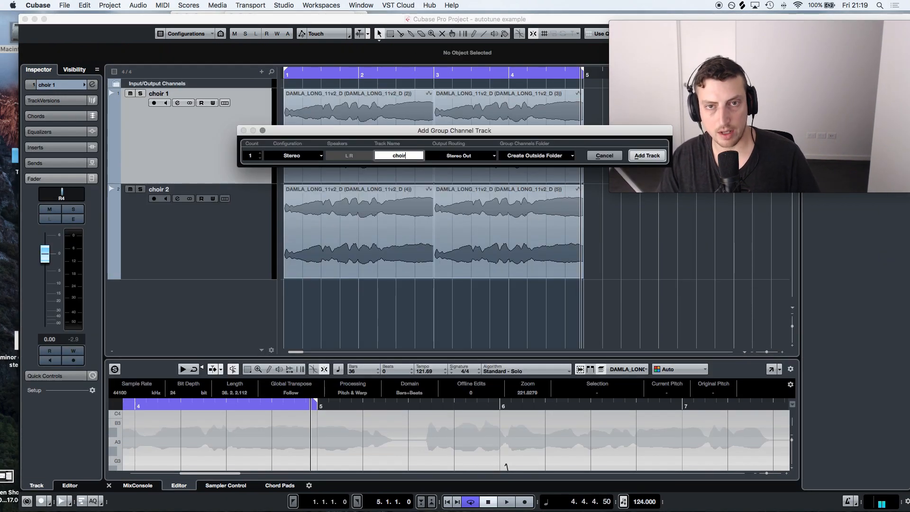
{"action": "type", "text": "choir"}
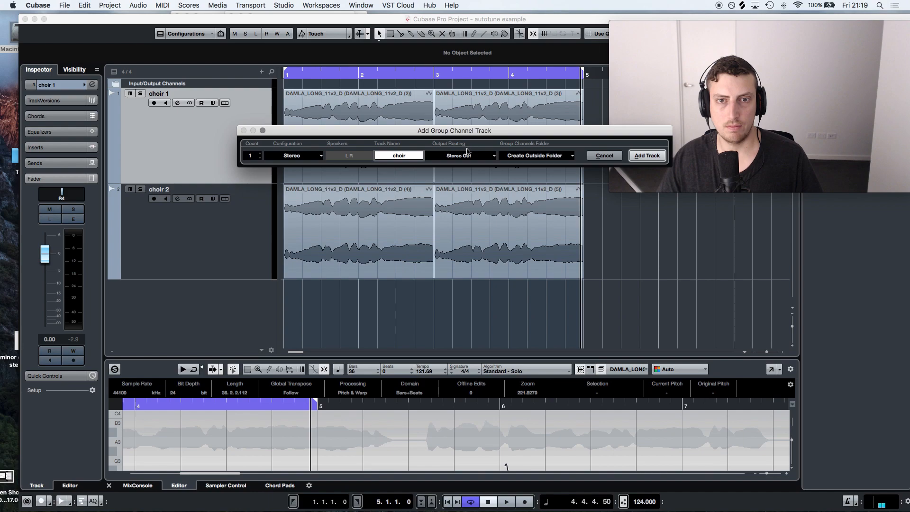
{"action": "left_click", "coordinate": [646, 156]}
Step: Move the choir group track above choir 1 and open the channel settings of choir 1
{"action": "left_click_drag", "start_coordinate": [184, 190], "coordinate": [191, 151]}
{"action": "left_click", "coordinate": [179, 216]}
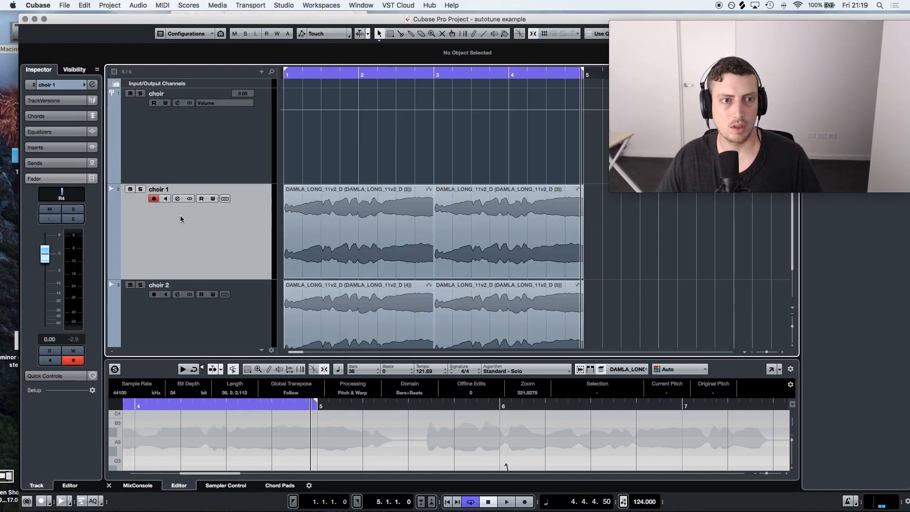
{"action": "left_click", "coordinate": [93, 85]}
{"action": "left_click", "coordinate": [569, 252]}
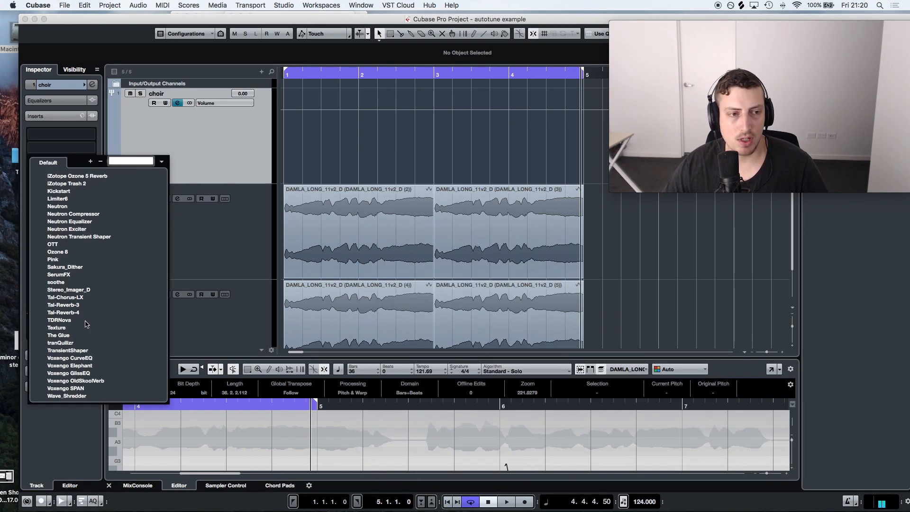
Step: Insert iZotope Nectar 2 on the choir group channel with the Down Tuned Deep House preset and play the project
{"action": "scroll", "coordinate": [110, 331], "scroll_direction": "down", "scroll_amount": 4}
{"action": "scroll", "coordinate": [94, 326], "scroll_direction": "up", "scroll_amount": 10}
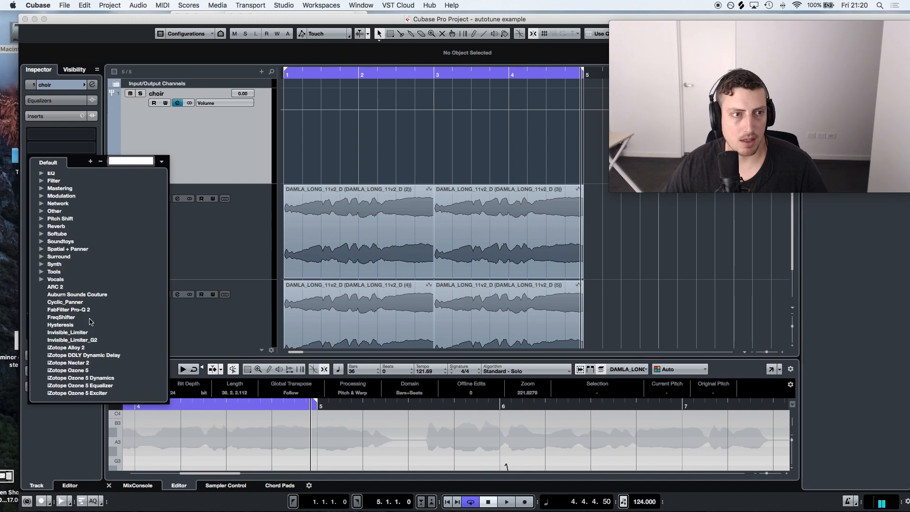
{"action": "left_click", "coordinate": [82, 363]}
{"action": "key", "text": "space"}
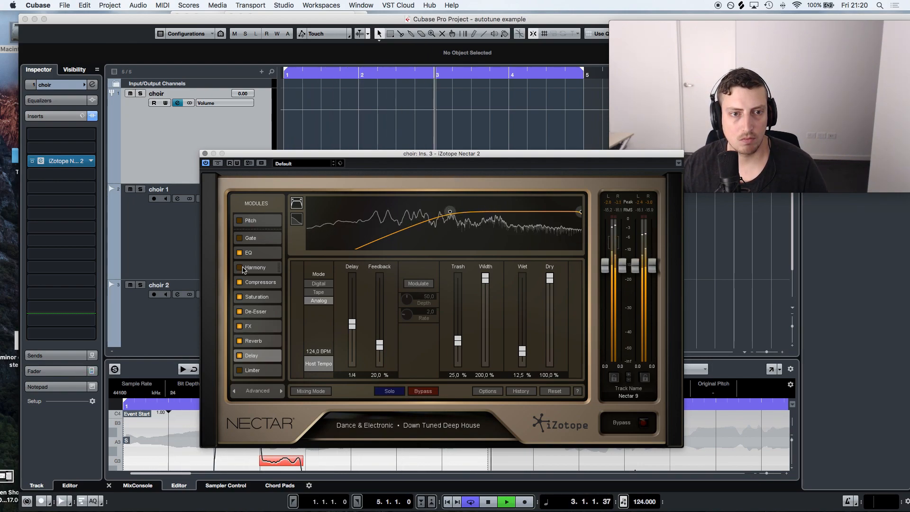
Step: Shift the low node of Nectar's Reverb filter curve to a lower frequency and level, and show the Delay module
{"action": "left_click", "coordinate": [260, 341]}
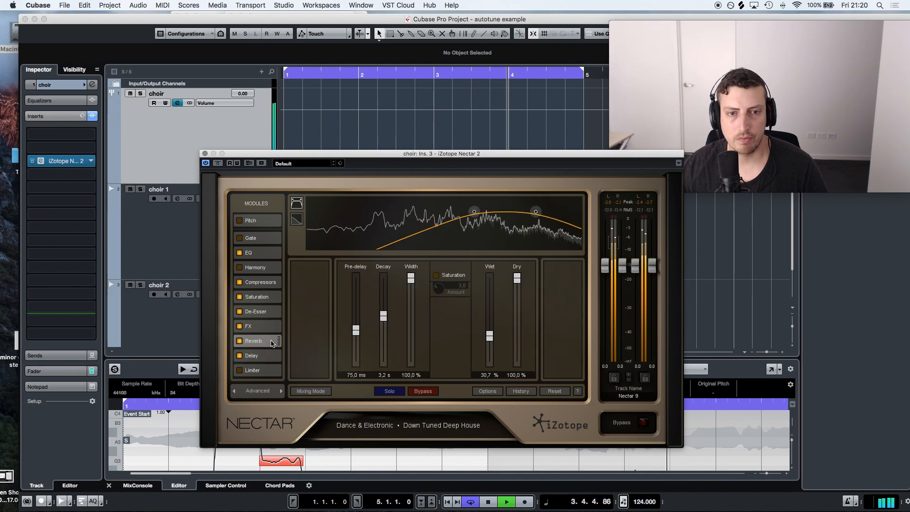
{"action": "left_click_drag", "start_coordinate": [475, 214], "coordinate": [420, 231]}
{"action": "left_click", "coordinate": [261, 356]}
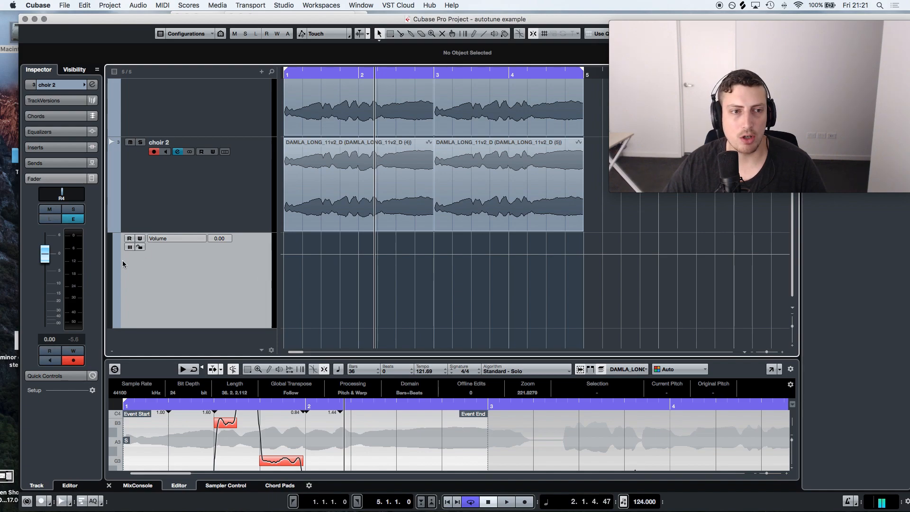
Step: Draw volume automation on choir 2 that rises through bars 1 and 2, dips in bar 3 and climbs to about 2 dB in bar 4
{"action": "mouse_move", "coordinate": [285, 308]}
{"action": "left_mouse_down"}
{"action": "mouse_move", "coordinate": [334, 275]}
{"action": "mouse_move", "coordinate": [477, 251]}
{"action": "left_mouse_up"}
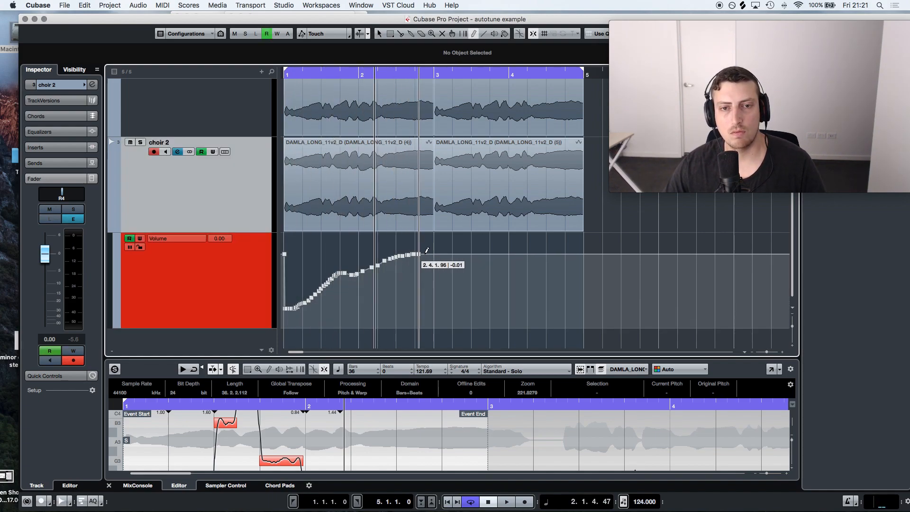
{"action": "key", "text": "space"}
{"action": "left_click", "coordinate": [295, 75]}
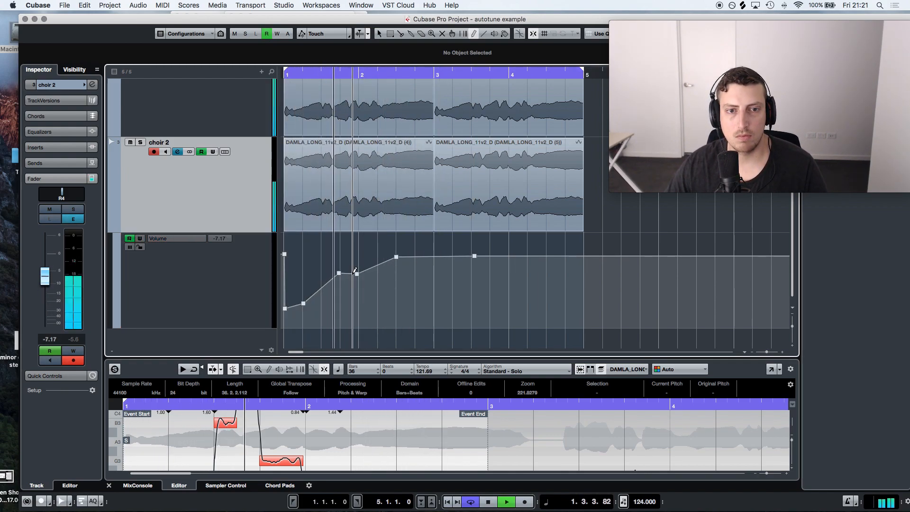
{"action": "mouse_move", "coordinate": [423, 257]}
{"action": "left_mouse_down"}
{"action": "mouse_move", "coordinate": [445, 262]}
{"action": "mouse_move", "coordinate": [483, 301]}
{"action": "mouse_move", "coordinate": [476, 290]}
{"action": "mouse_move", "coordinate": [560, 249]}
{"action": "left_mouse_up"}
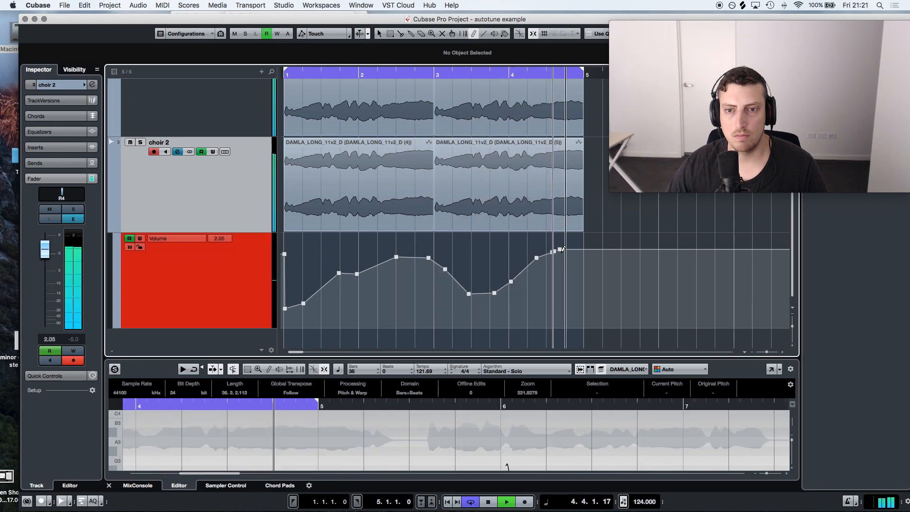
{"action": "left_click", "coordinate": [153, 151]}
Step: Draw gently waving volume automation on choir 1 with a dip in bar 3 and a rise through bar 4, and play it
{"action": "scroll", "coordinate": [171, 147], "scroll_direction": "up", "scroll_amount": 3}
{"action": "left_click", "coordinate": [174, 143]}
{"action": "mouse_move", "coordinate": [285, 245]}
{"action": "left_mouse_down"}
{"action": "mouse_move", "coordinate": [386, 225]}
{"action": "mouse_move", "coordinate": [430, 231]}
{"action": "mouse_move", "coordinate": [563, 214]}
{"action": "left_mouse_up"}
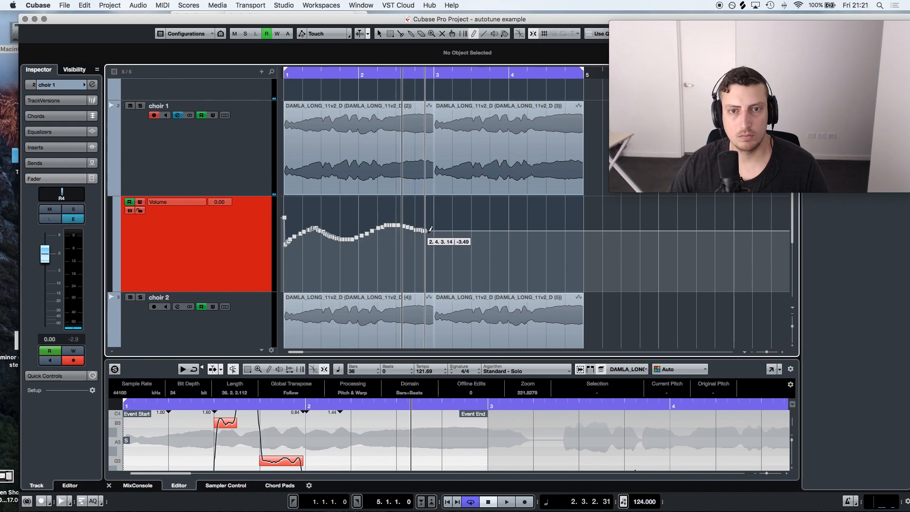
{"action": "key", "text": "space"}
{"action": "mouse_move", "coordinate": [457, 234]}
{"action": "left_mouse_down"}
{"action": "mouse_move", "coordinate": [522, 245]}
{"action": "mouse_move", "coordinate": [578, 216]}
{"action": "left_mouse_up"}
{"action": "scroll", "coordinate": [509, 236], "scroll_direction": "down", "scroll_amount": 4}
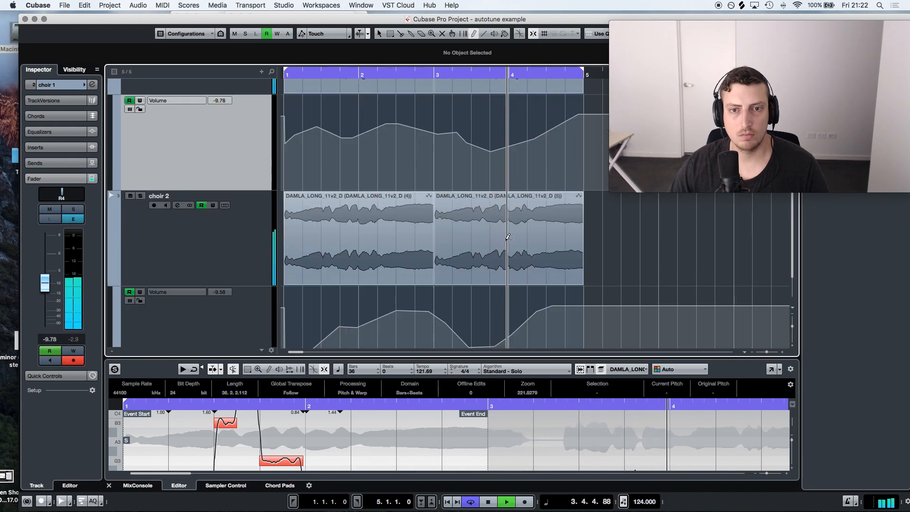
{"action": "scroll", "coordinate": [509, 237], "scroll_direction": "down", "scroll_amount": 2}
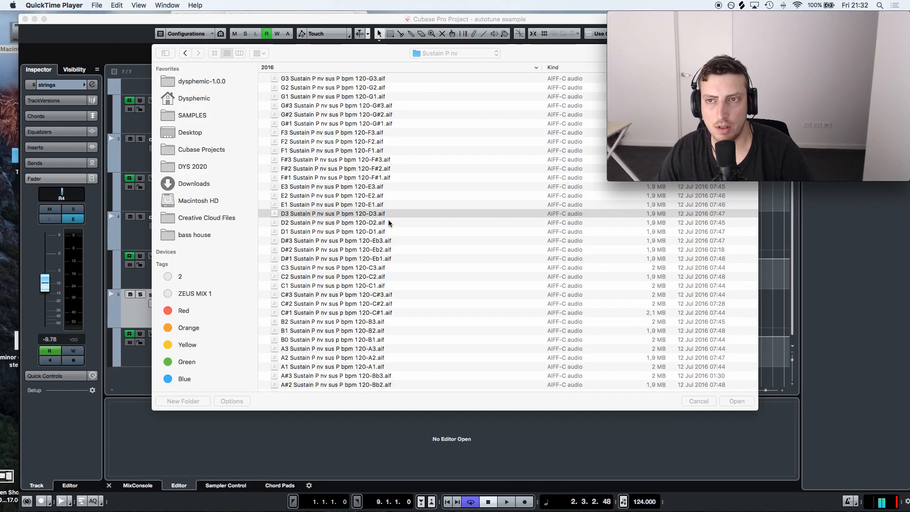
Step: Import the sample F2 Sustain P nv sus P bpm 120-F2 onto the strings track at bar 1 and play it
{"action": "left_click", "coordinate": [336, 214]}
{"action": "left_click", "coordinate": [336, 223]}
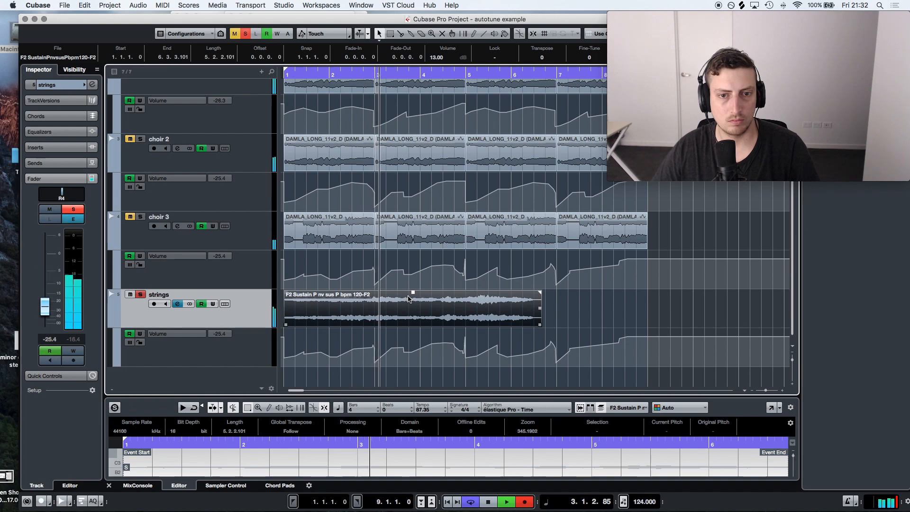
{"action": "key", "text": "space"}
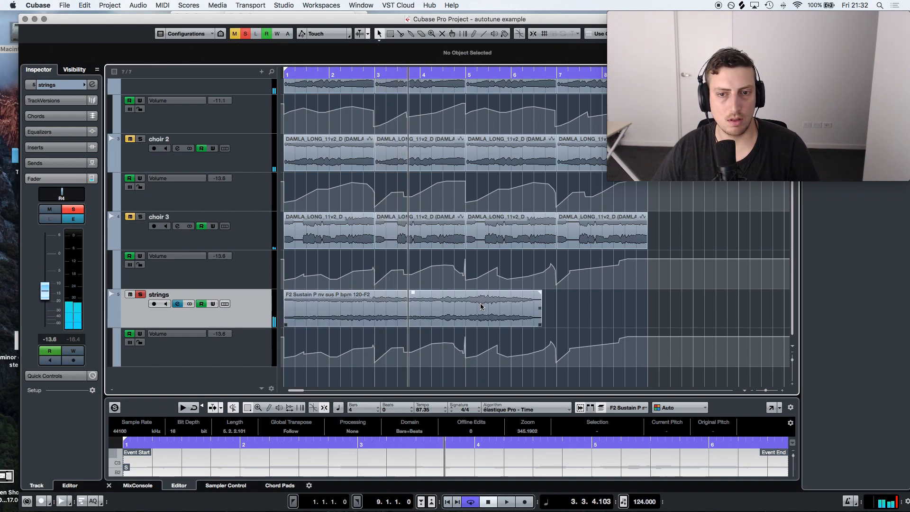
Step: Enable Pitch & Warp for the strings event, lower its selected segments by one semitone and play it from the start
{"action": "left_click", "coordinate": [332, 307]}
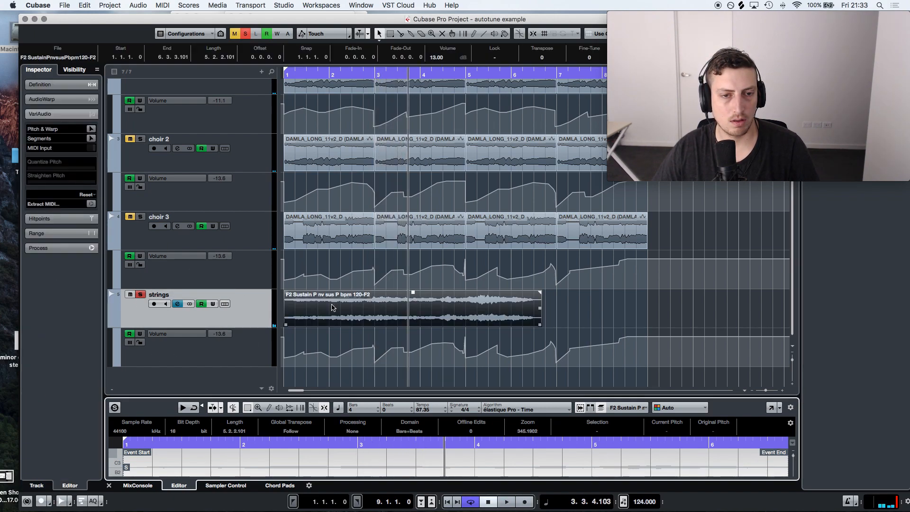
{"action": "left_click", "coordinate": [91, 129]}
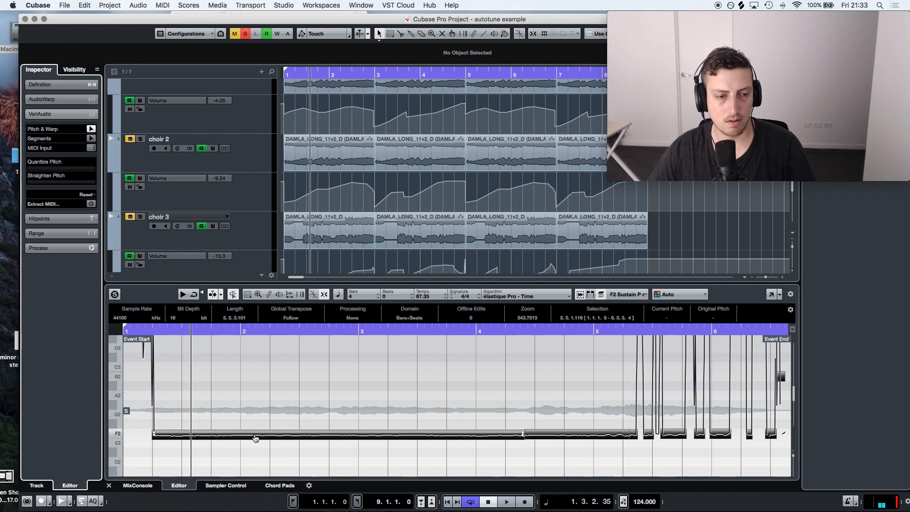
{"action": "key", "text": "Down"}
{"action": "key", "text": "space"}
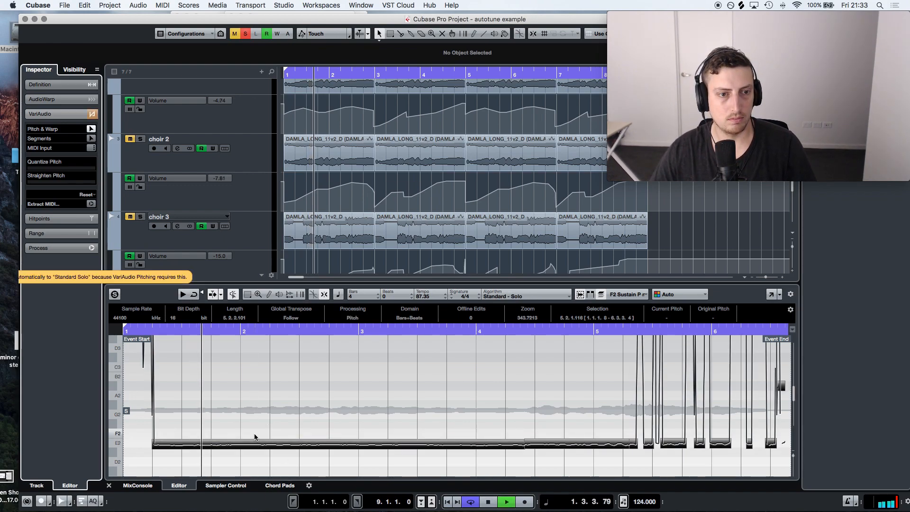
{"action": "key", "text": "KP_Multiply"}
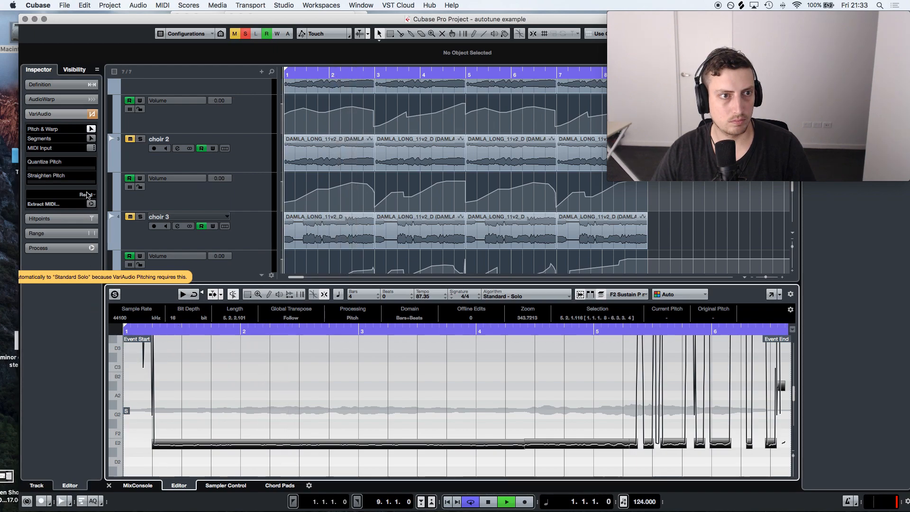
{"action": "key", "text": "space"}
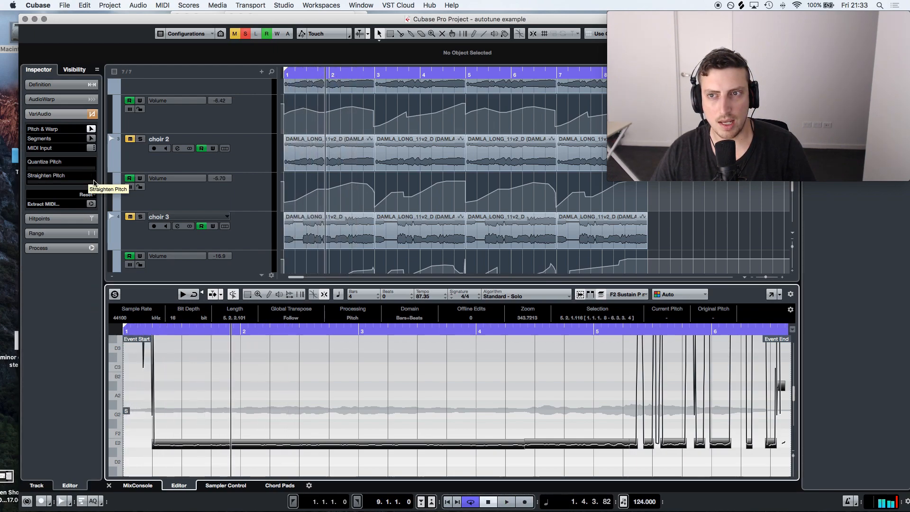
Step: Play the re-pitched strings melody from the start together with the choir tracks
{"action": "left_click_drag", "start_coordinate": [165, 333], "coordinate": [66, 330]}
{"action": "key", "text": "KP_Multiply"}
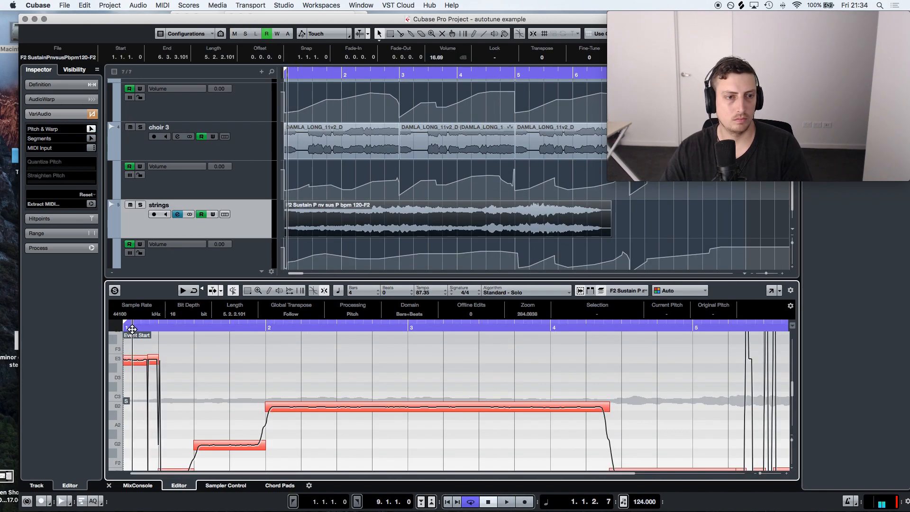
{"action": "scroll", "coordinate": [264, 428], "scroll_direction": "down", "scroll_amount": 1}
{"action": "key", "text": "KP_Multiply"}
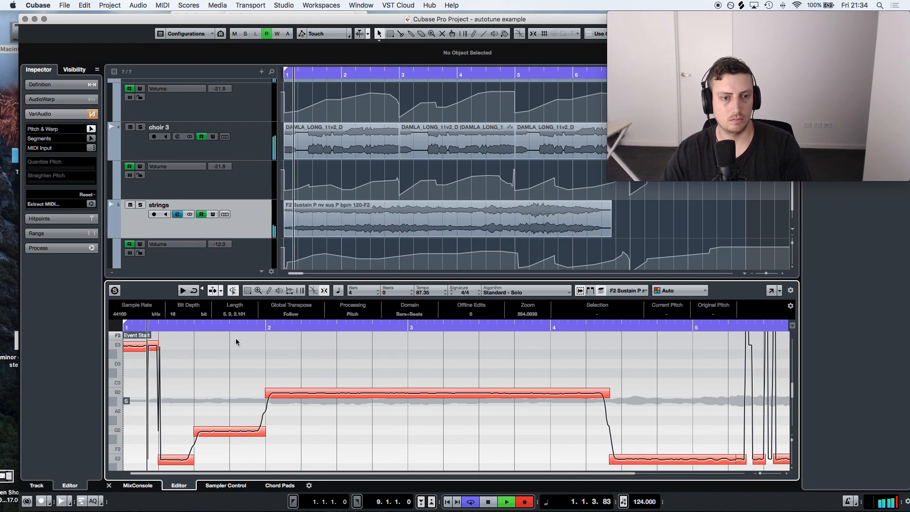
{"action": "scroll", "coordinate": [289, 379], "scroll_direction": "down", "scroll_amount": 1}
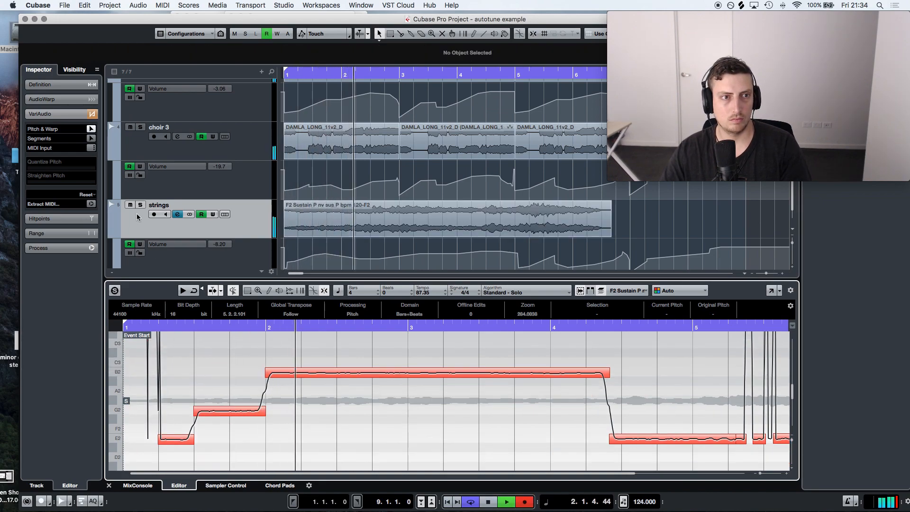
Step: Split the strings event's long B2 segment at bar 3, lower its second part to A2 and play it
{"action": "key", "text": "space"}
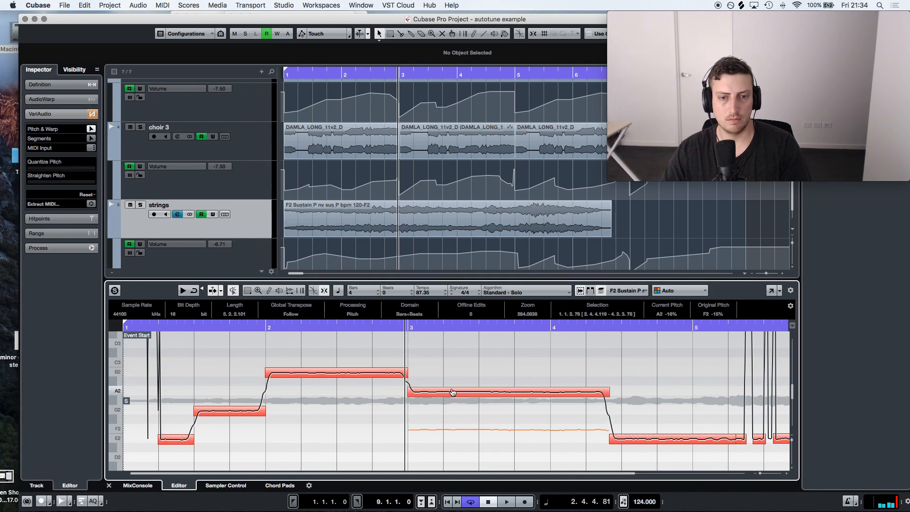
{"action": "key", "text": "space"}
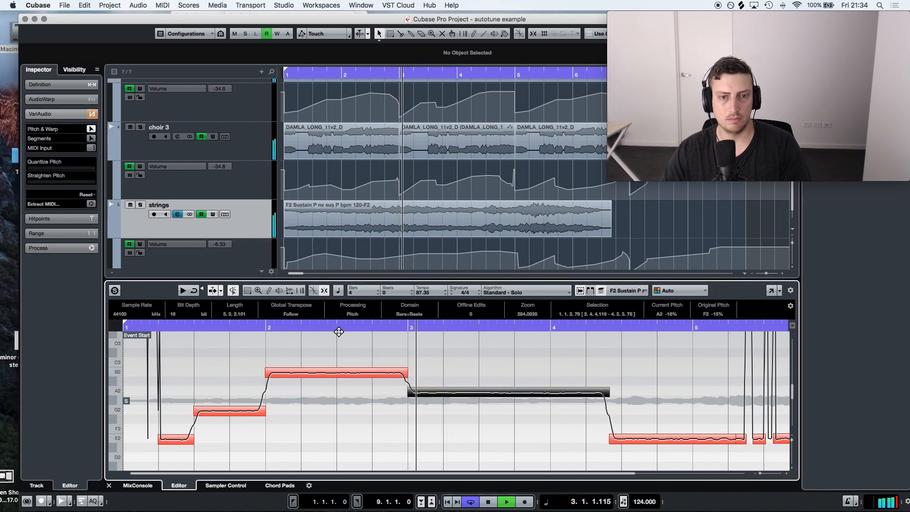
Step: Split the strings event's A2 segment at the third beat of bar 3, raise its second part to B2 and play it
{"action": "left_click", "coordinate": [267, 333]}
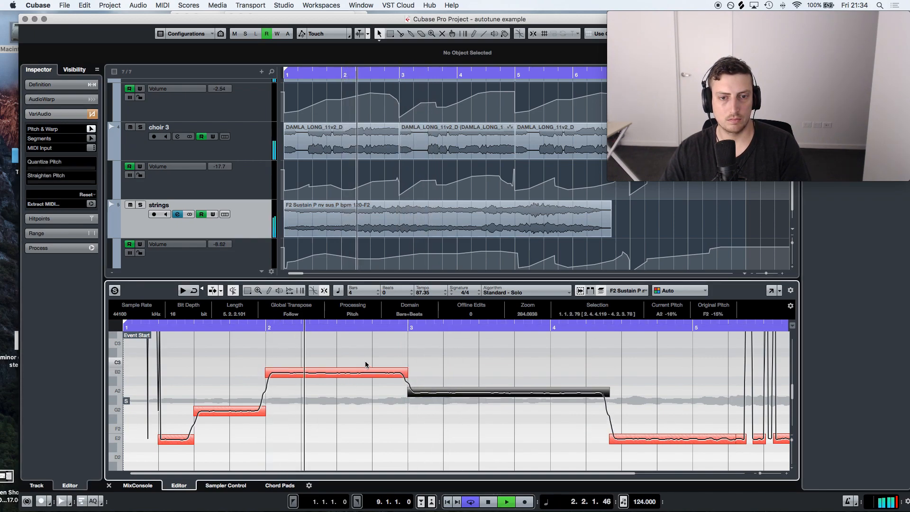
{"action": "left_click", "coordinate": [89, 139]}
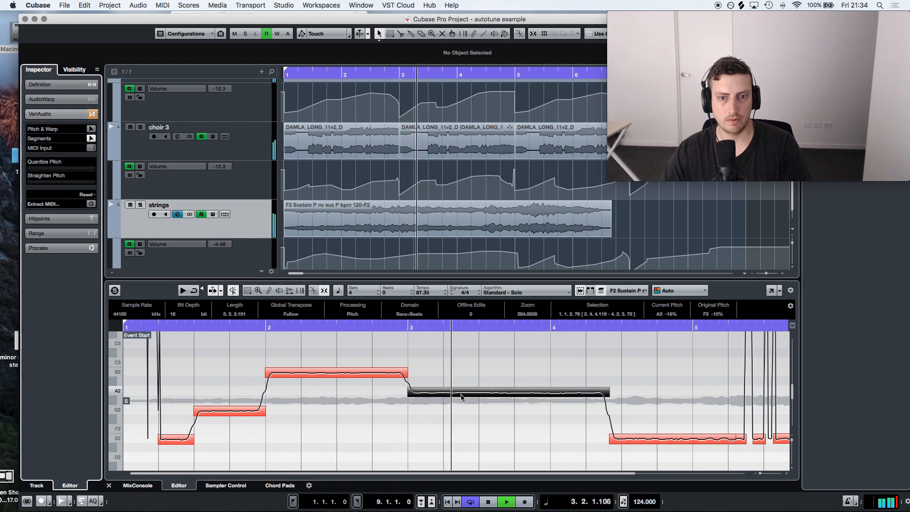
{"action": "key", "text": "space"}
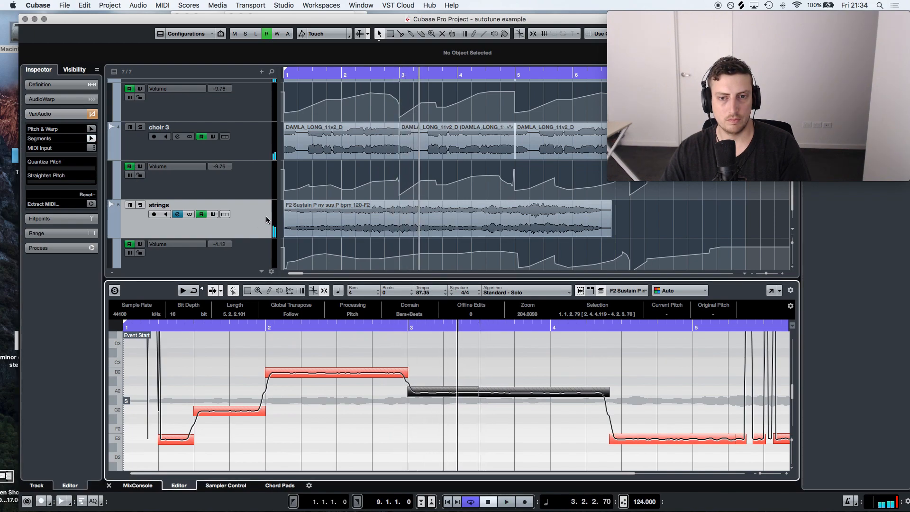
{"action": "left_click", "coordinate": [90, 129]}
{"action": "left_click_drag", "start_coordinate": [507, 391], "coordinate": [507, 371]}
{"action": "key", "text": "space"}
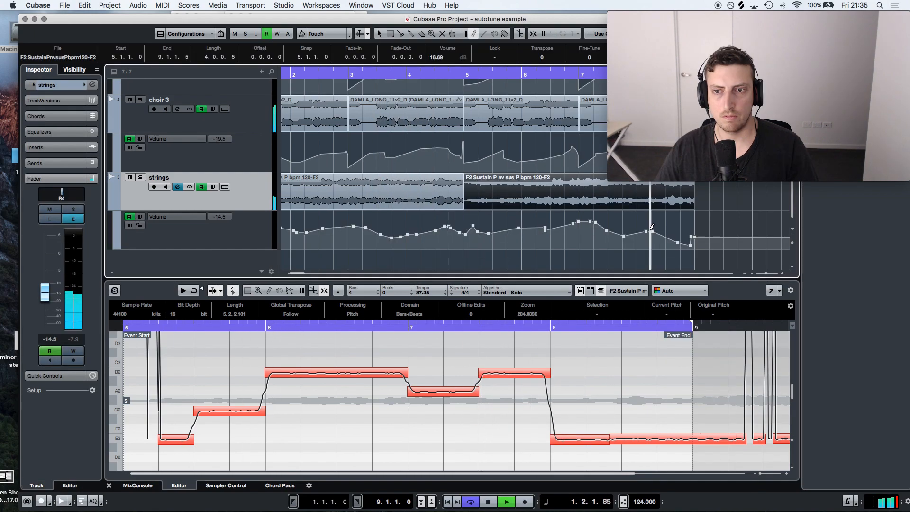
Step: Draw the strings volume automation rising to the end of the event at bar 9, and fade choir 3's volume down towards bar 9
{"action": "left_click", "coordinate": [676, 223]}
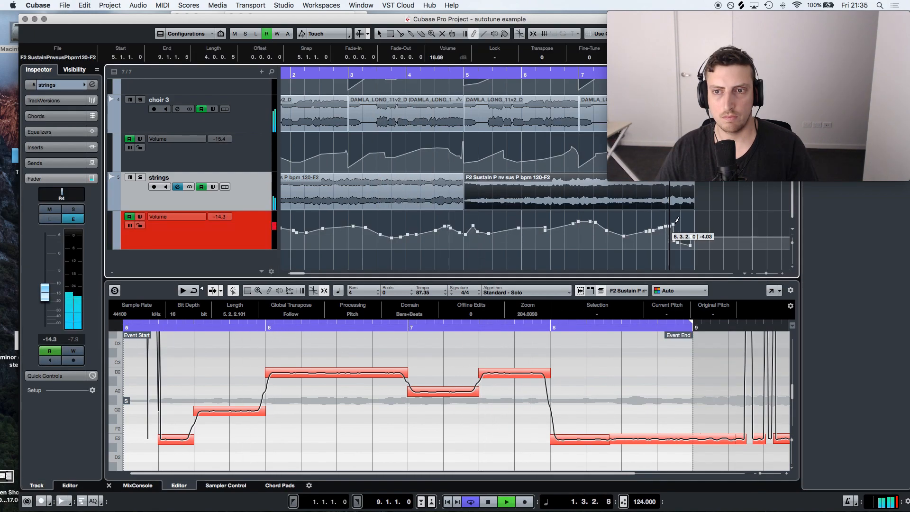
{"action": "left_click_drag", "start_coordinate": [693, 216], "coordinate": [696, 217]}
{"action": "scroll", "coordinate": [678, 227], "scroll_direction": "right", "scroll_amount": 4}
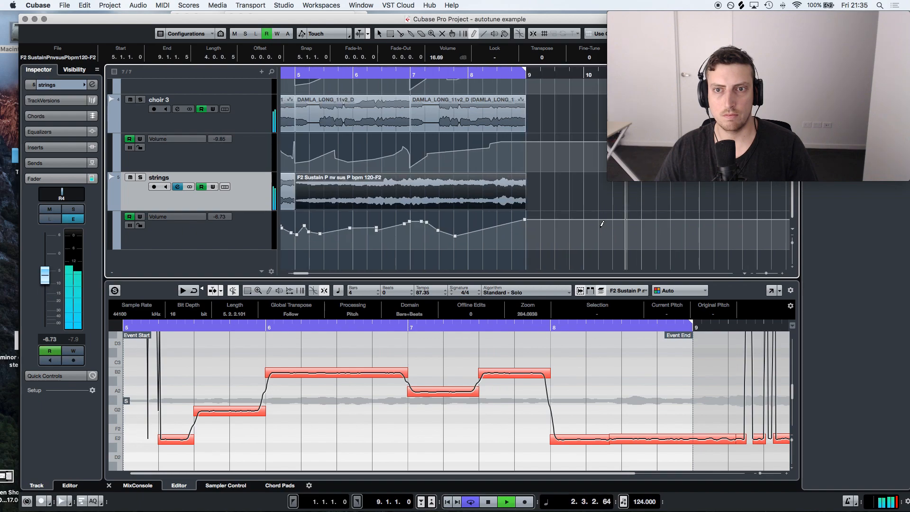
{"action": "left_click_drag", "start_coordinate": [500, 142], "coordinate": [528, 166]}
{"action": "scroll", "coordinate": [533, 176], "scroll_direction": "up", "scroll_amount": 3}
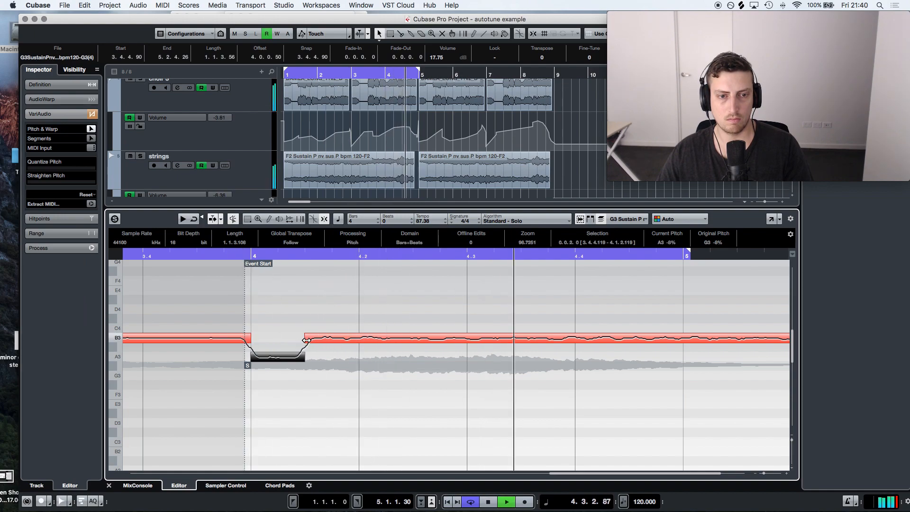
Step: Shorten the A3 note after bar 4 in the G3 Sustain event by warping the following B3 segment's start slightly earlier
{"action": "left_click_drag", "start_coordinate": [303, 340], "coordinate": [296, 341]}
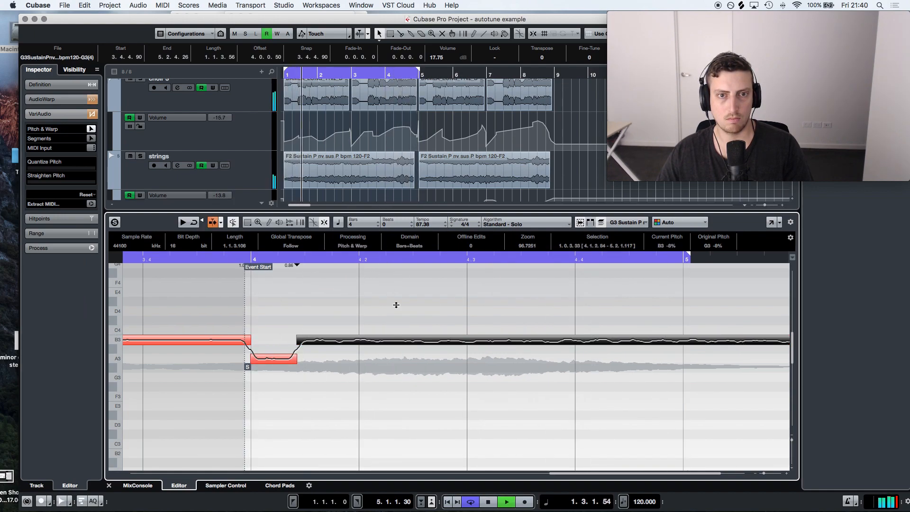
{"action": "left_click_drag", "start_coordinate": [381, 208], "coordinate": [380, 367]}
{"action": "left_click_drag", "start_coordinate": [432, 295], "coordinate": [288, 282]}
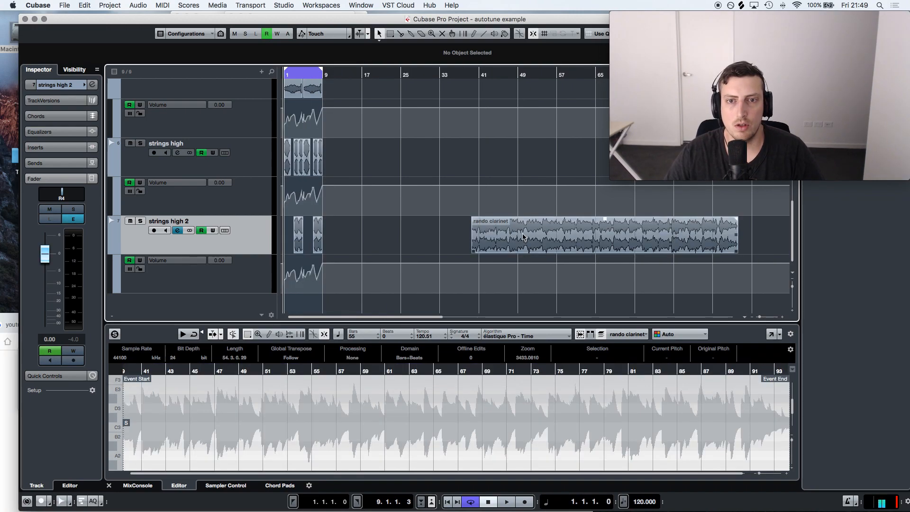
Step: Move the rando clarinet event earlier in the timeline and play the clarinet recording from bar 25
{"action": "left_click_drag", "start_coordinate": [529, 232], "coordinate": [485, 233]}
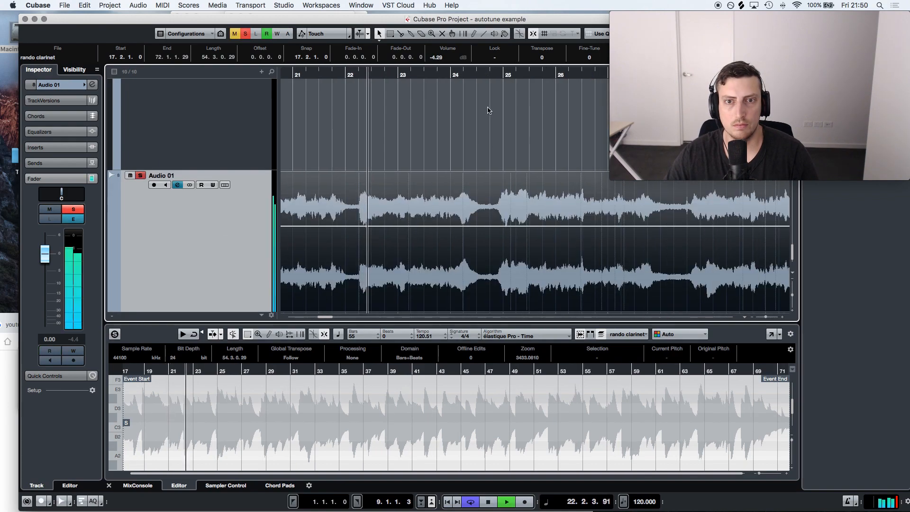
{"action": "left_click", "coordinate": [506, 75]}
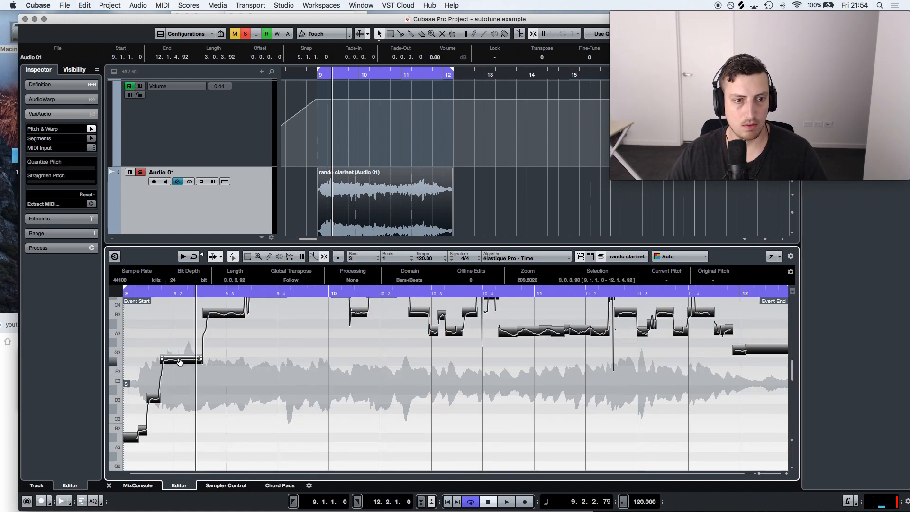
Step: Lower all pitch segments of the clarinet event at bar 9 by two semitones and play the result
{"action": "left_click", "coordinate": [180, 363]}
{"action": "key", "text": "super+a"}
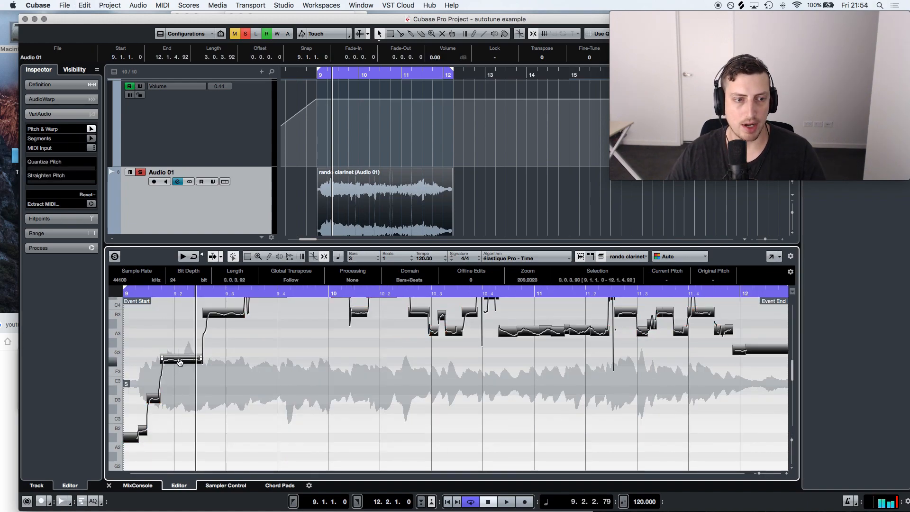
{"action": "key", "text": "Down"}
{"action": "key", "text": "Down"}
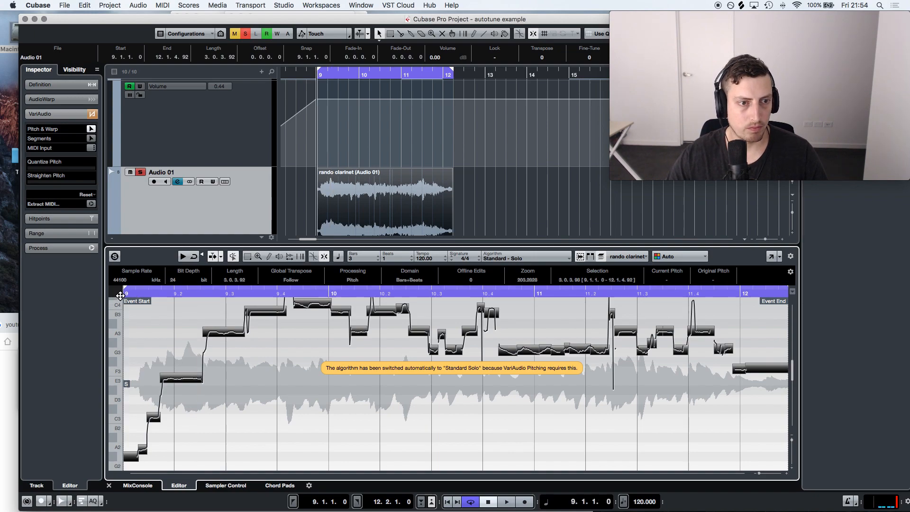
{"action": "left_click", "coordinate": [251, 422]}
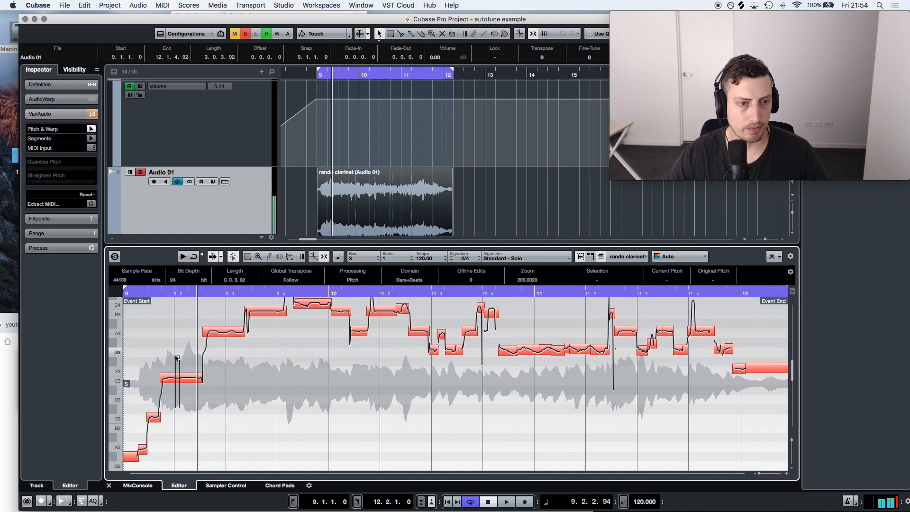
Step: Quantize the pitch of the clarinet's long E3 segment, straighten it and play the event from bar 9
{"action": "left_click", "coordinate": [185, 380]}
{"action": "left_click_drag", "start_coordinate": [61, 172], "coordinate": [91, 163]}
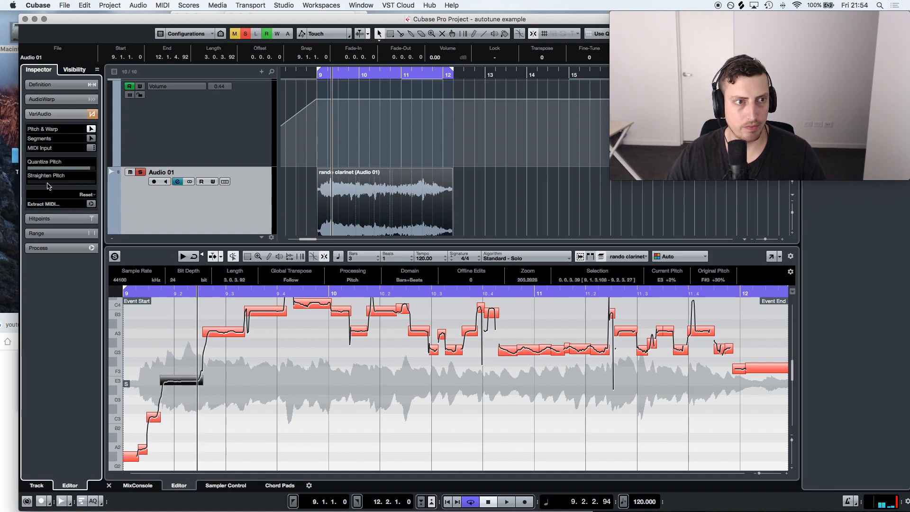
{"action": "left_click", "coordinate": [133, 294]}
{"action": "key", "text": "space"}
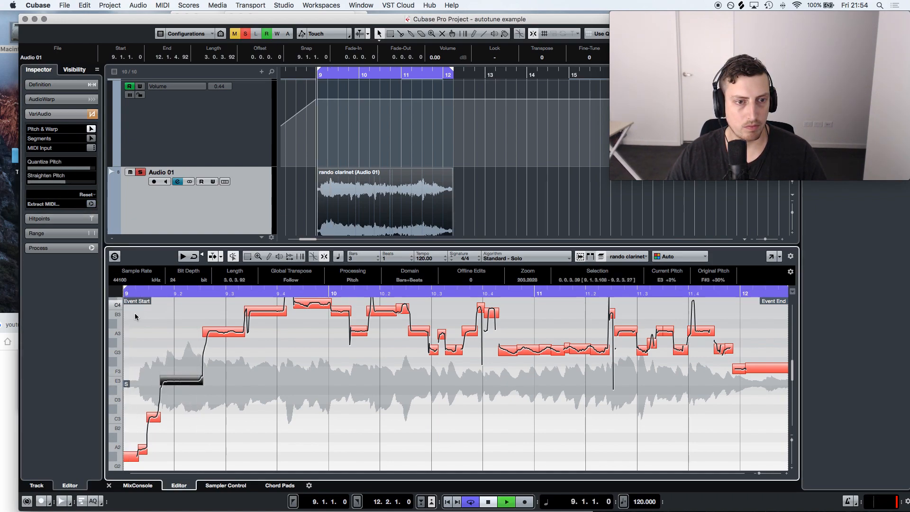
{"action": "key", "text": "space"}
Step: Select the clarinet's first three pitch segments at bar 9 and quantize their pitch fully
{"action": "left_click", "coordinate": [210, 392]}
{"action": "scroll", "coordinate": [203, 403], "scroll_direction": "down", "scroll_amount": 2}
{"action": "left_click_drag", "start_coordinate": [162, 452], "coordinate": [121, 389]}
{"action": "left_click_drag", "start_coordinate": [60, 170], "coordinate": [108, 166]}
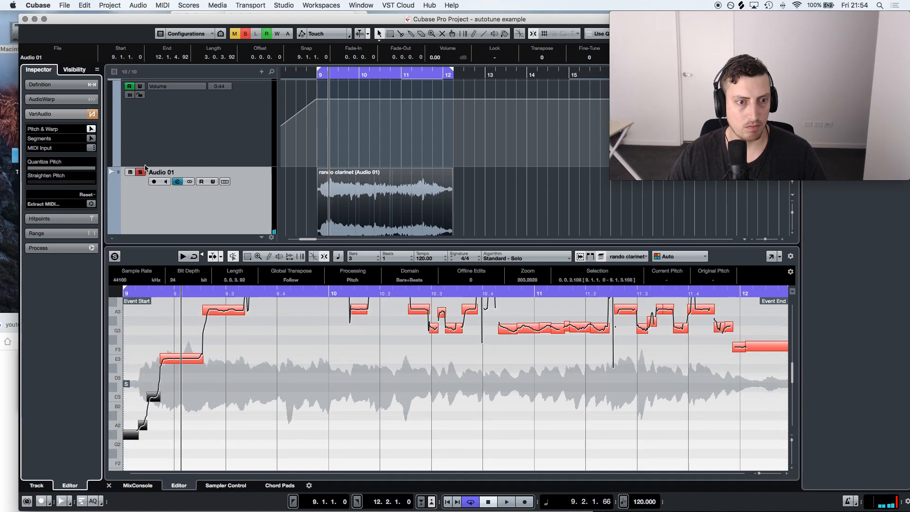
Step: Lower the clarinet's second segment to the first segment's pitch and its third segment to B2, and play the line
{"action": "left_click", "coordinate": [158, 443]}
{"action": "left_click", "coordinate": [136, 430]}
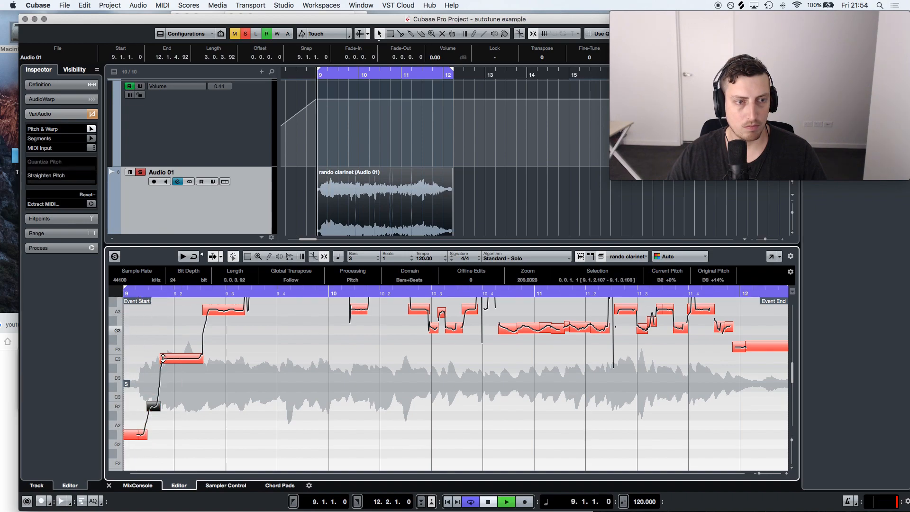
{"action": "scroll", "coordinate": [252, 380], "scroll_direction": "up", "scroll_amount": 1}
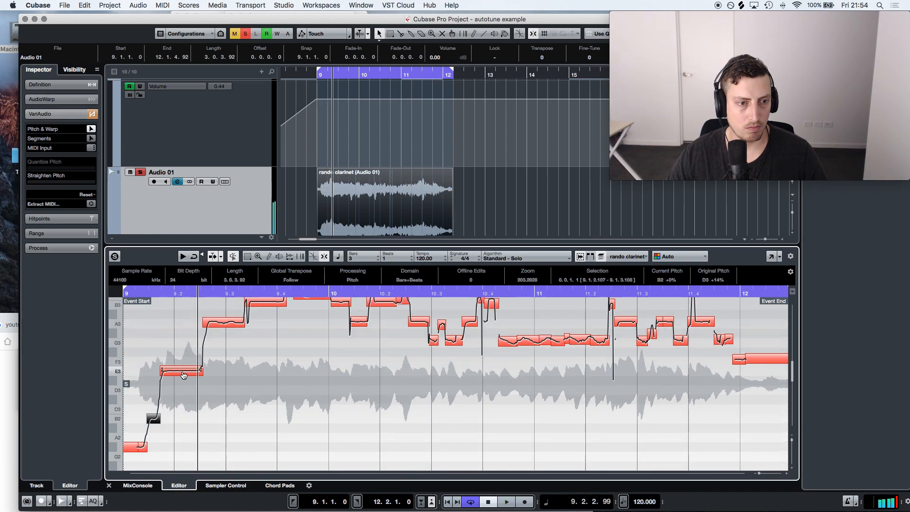
Step: Lower the clarinet segment following the long E3 note to E3 and play the phrase
{"action": "left_click", "coordinate": [183, 375]}
{"action": "left_click_drag", "start_coordinate": [218, 325], "coordinate": [217, 366]}
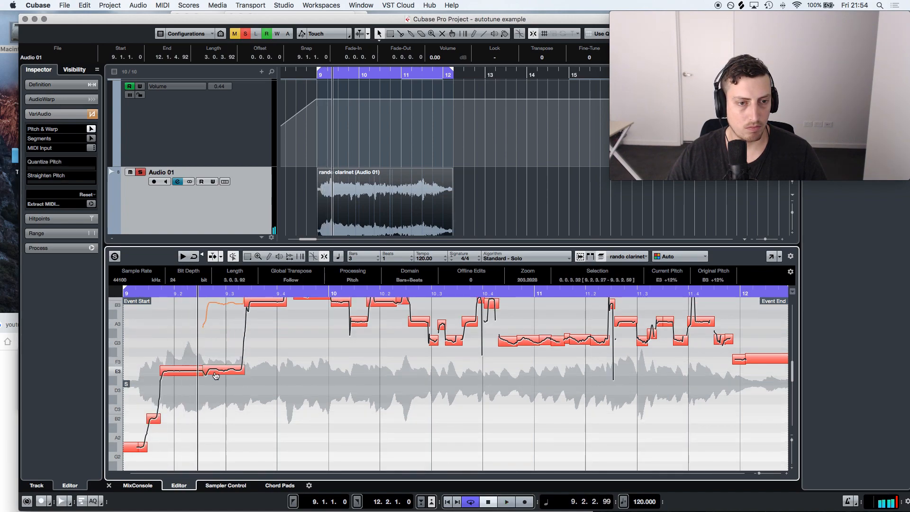
{"action": "key", "text": "space"}
{"action": "scroll", "coordinate": [300, 385], "scroll_direction": "up", "scroll_amount": 3}
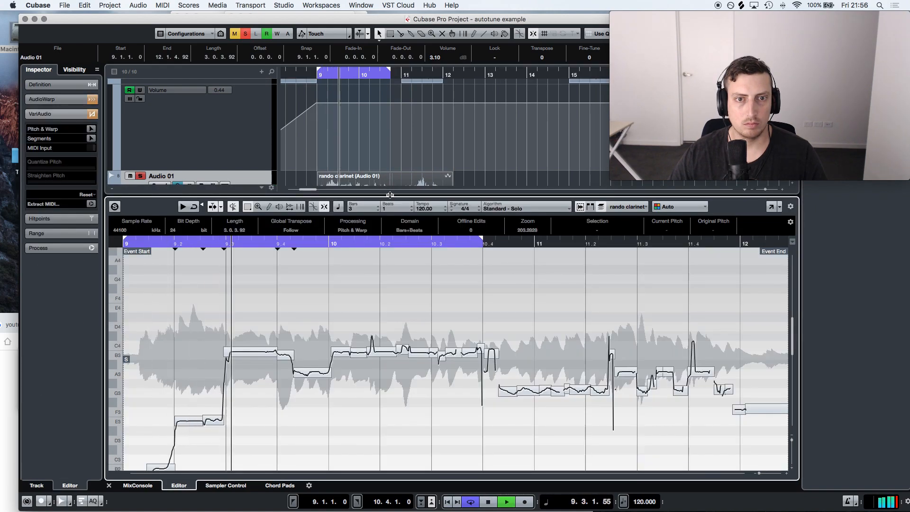
Step: Enable Pitch & Warp for the clarinet event and select its segments from bar 9 to just past bar 10
{"action": "scroll", "coordinate": [455, 342], "scroll_direction": "down", "scroll_amount": 4}
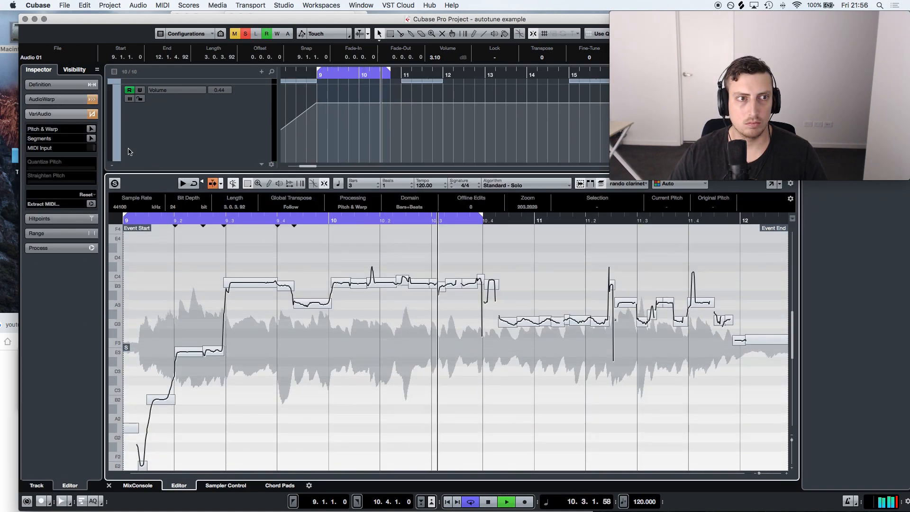
{"action": "left_click", "coordinate": [91, 130]}
{"action": "left_click", "coordinate": [246, 283]}
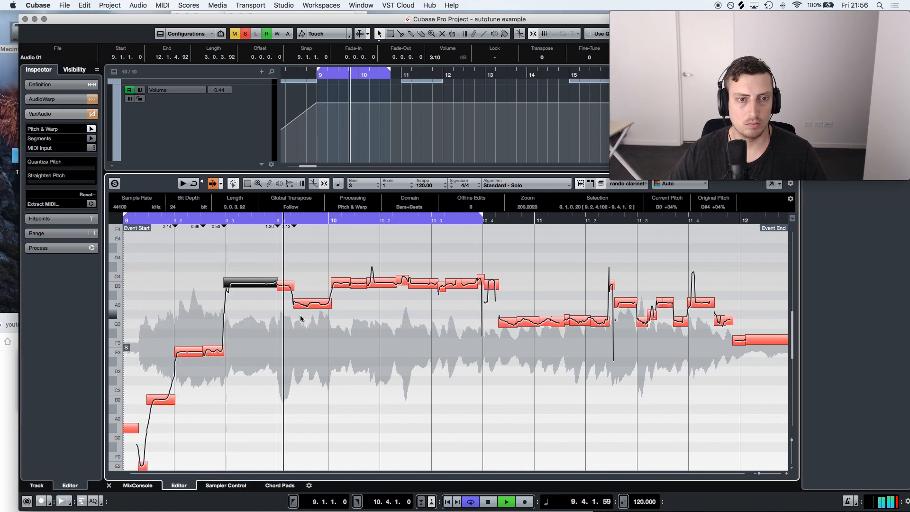
{"action": "left_click", "coordinate": [451, 311]}
{"action": "left_click_drag", "start_coordinate": [478, 332], "coordinate": [360, 302]}
{"action": "scroll", "coordinate": [412, 331], "scroll_direction": "down", "scroll_amount": 2}
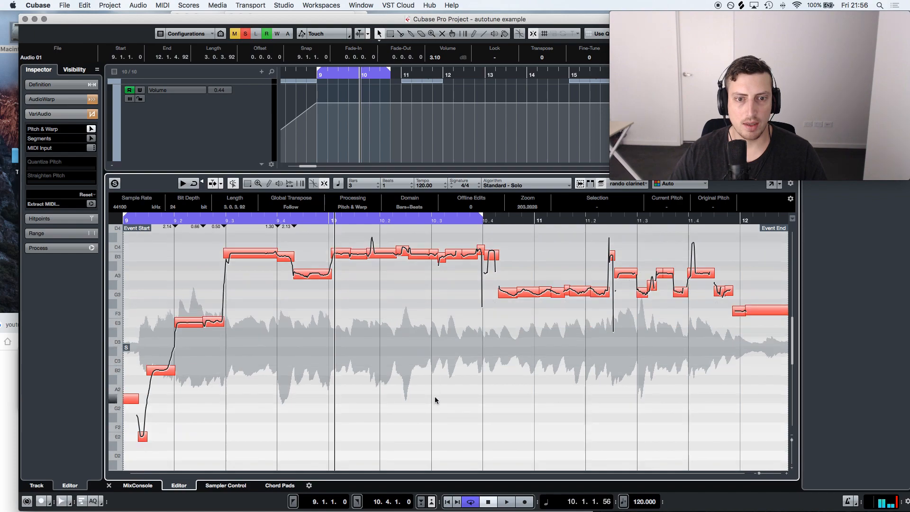
{"action": "left_click_drag", "start_coordinate": [379, 411], "coordinate": [130, 240]}
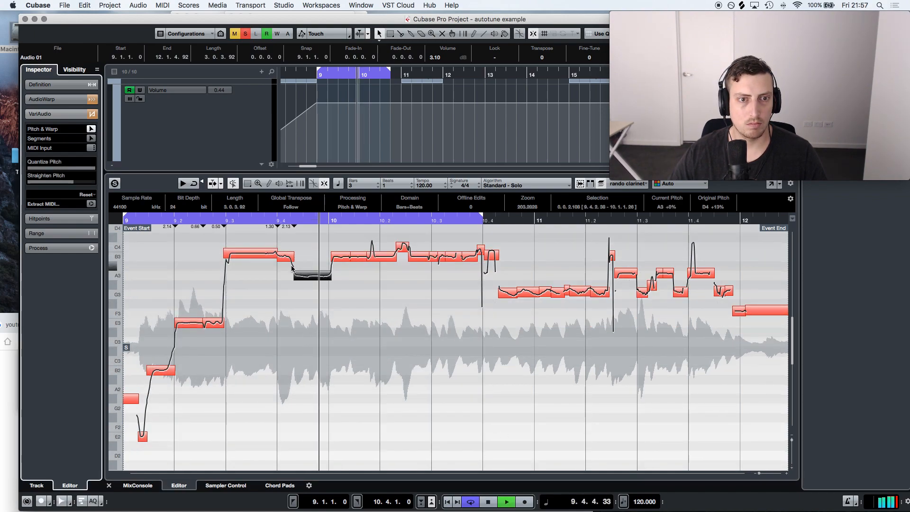
Step: Quantize the pitch of the short B3 segment before the A3 note and the long B3 segment at 9.3, and play from bar 9
{"action": "left_click_drag", "start_coordinate": [283, 275], "coordinate": [292, 245]}
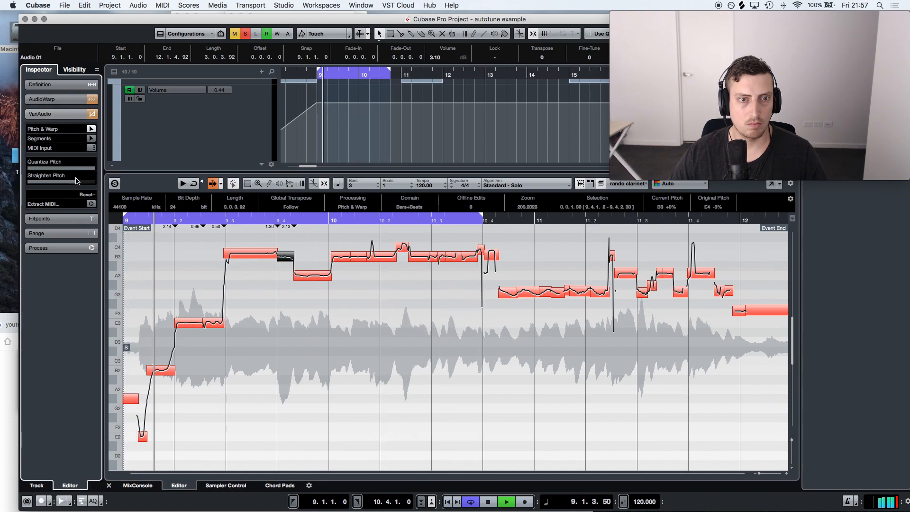
{"action": "left_click", "coordinate": [250, 261]}
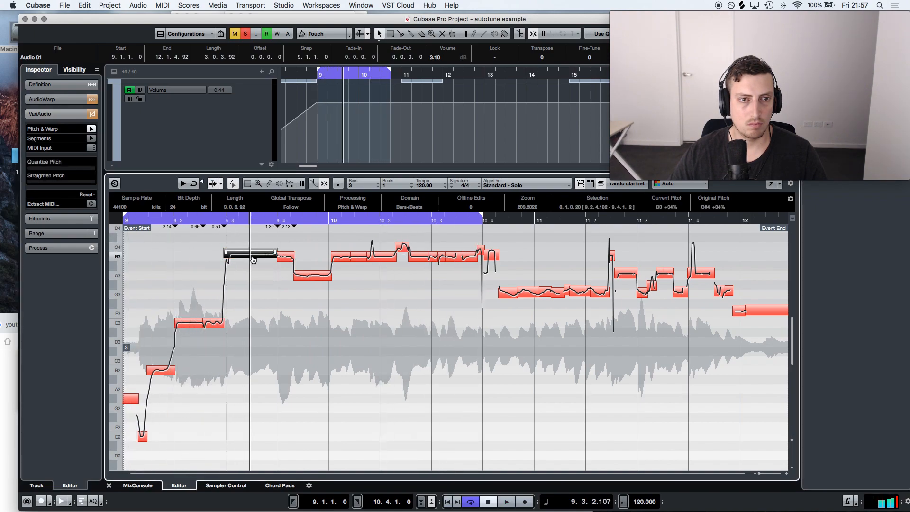
{"action": "left_click_drag", "start_coordinate": [71, 170], "coordinate": [205, 162]}
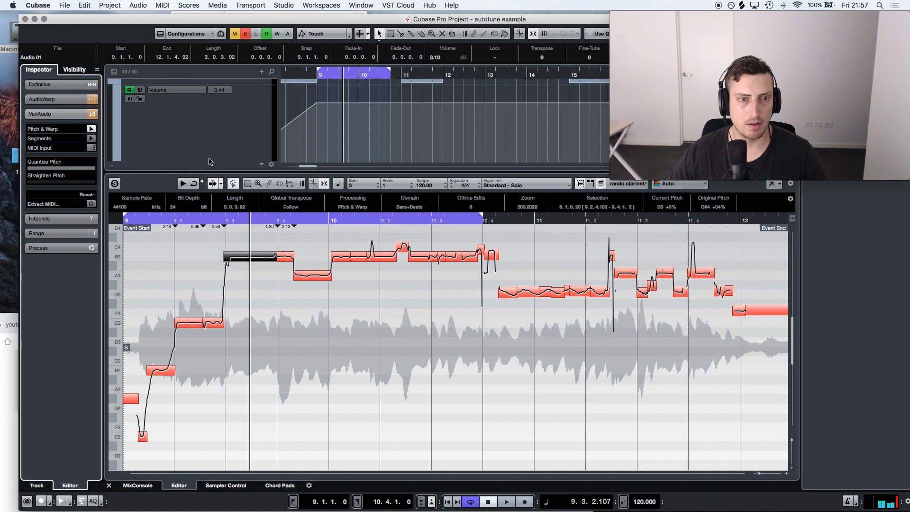
{"action": "key", "text": "space"}
{"action": "left_click_drag", "start_coordinate": [160, 220], "coordinate": [125, 222]}
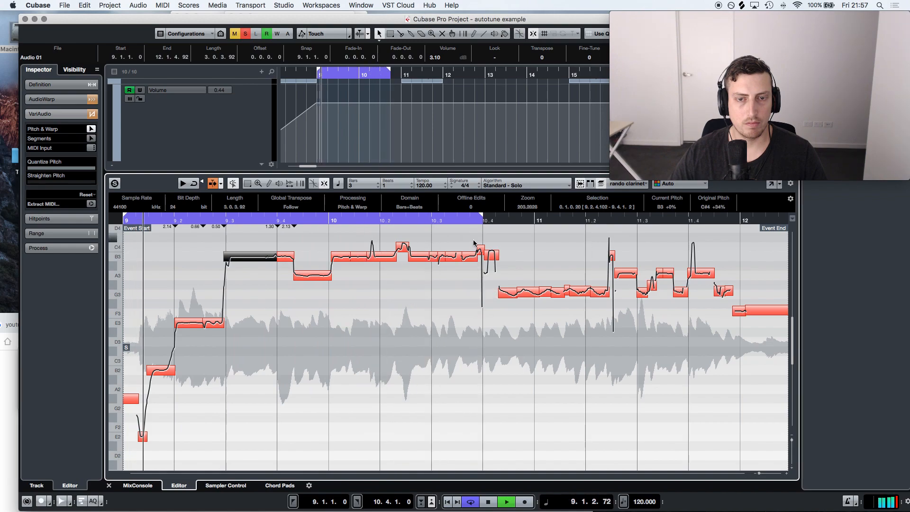
{"action": "left_click_drag", "start_coordinate": [373, 174], "coordinate": [400, 314]}
{"action": "key", "text": "space"}
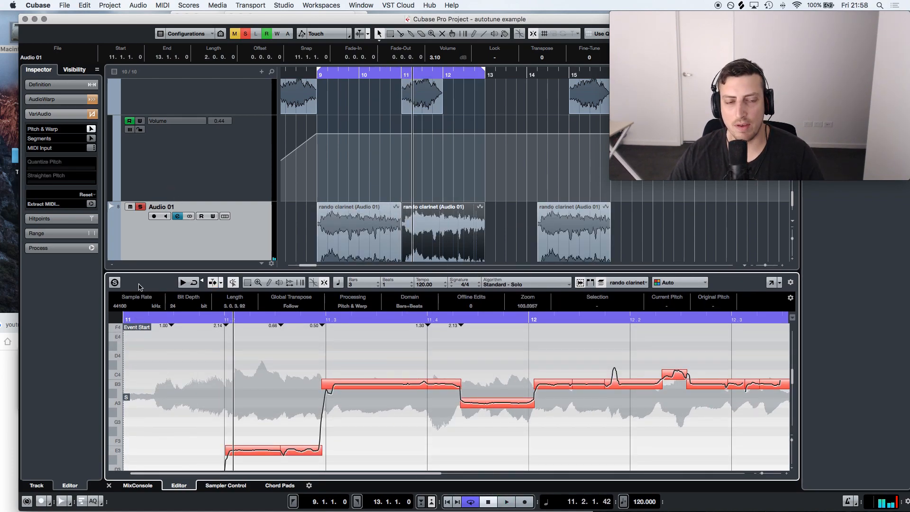
Step: Play the clarinet copies from bar 9 and open the bar 11 copy for Pitch & Warp editing
{"action": "scroll", "coordinate": [442, 168], "scroll_direction": "down", "scroll_amount": 3}
{"action": "left_click", "coordinate": [319, 74]}
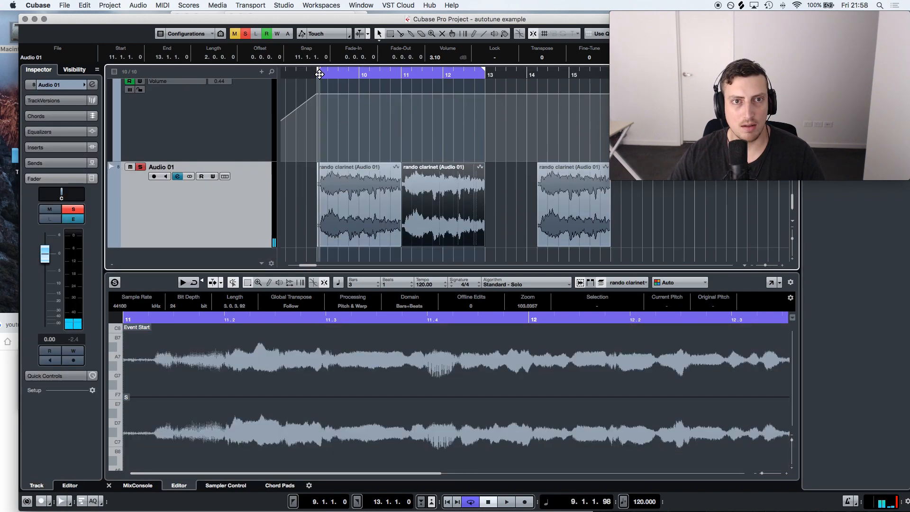
{"action": "key", "text": "space"}
{"action": "double_click", "coordinate": [443, 230]}
{"action": "left_click", "coordinate": [91, 129]}
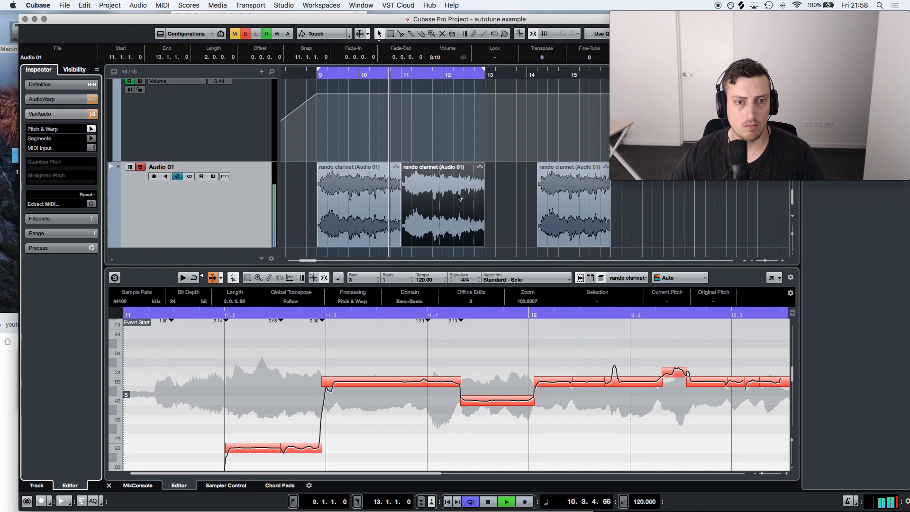
Step: Raise the long B3 segment at 11.3 and the B3 segment at bar 12 of the second clarinet event to E4
{"action": "left_click_drag", "start_coordinate": [440, 271], "coordinate": [439, 192]}
{"action": "left_click_drag", "start_coordinate": [380, 278], "coordinate": [379, 260]}
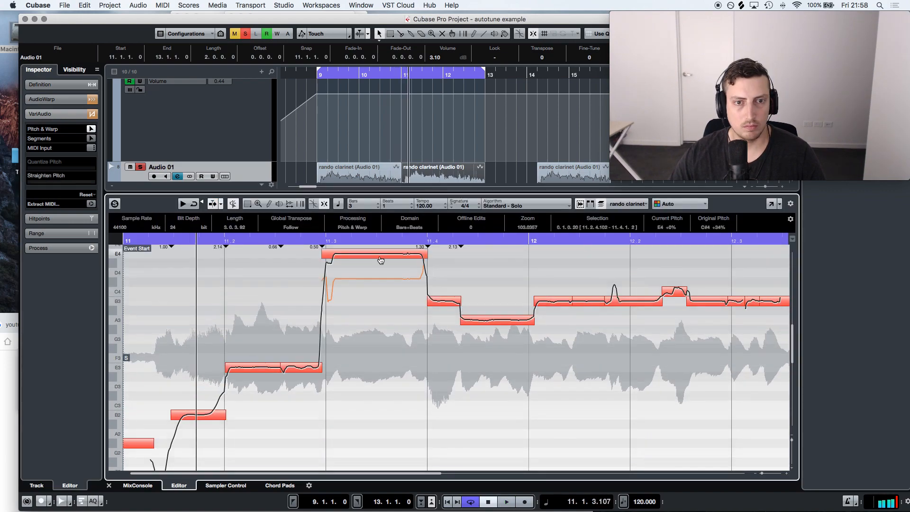
{"action": "key", "text": "space"}
{"action": "scroll", "coordinate": [454, 383], "scroll_direction": "up", "scroll_amount": 3}
{"action": "key", "text": "space"}
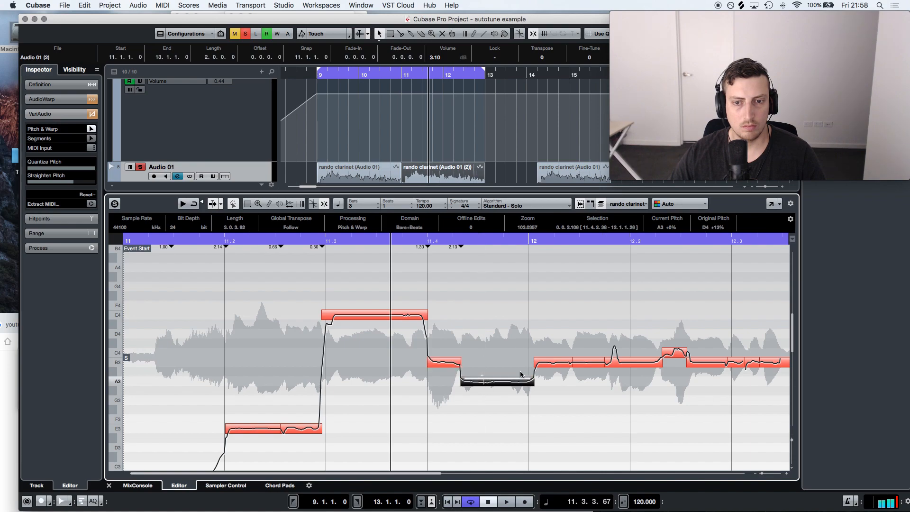
{"action": "left_click_drag", "start_coordinate": [558, 366], "coordinate": [557, 314]}
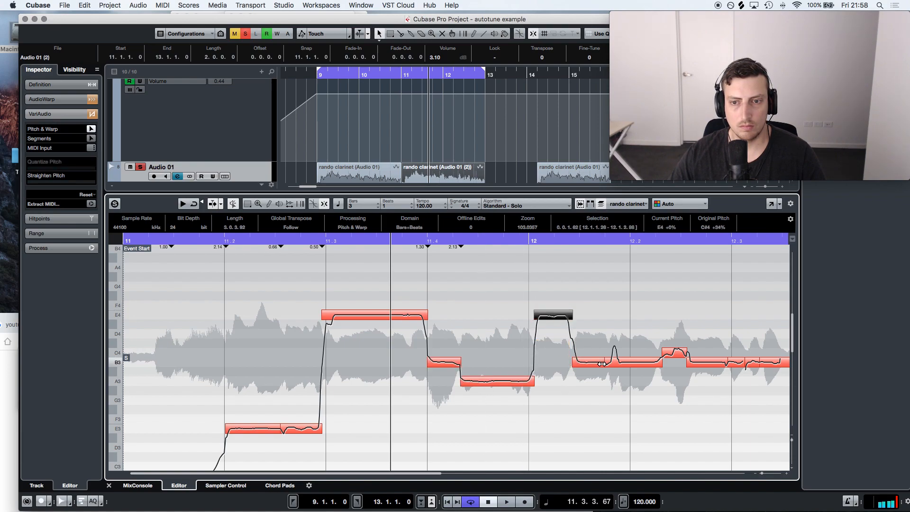
Step: Raise the B3 segment following the E4 in bar 12 to D4 and the B3 segment at 12.2.3 to E4, and play
{"action": "left_click_drag", "start_coordinate": [593, 365], "coordinate": [591, 339]}
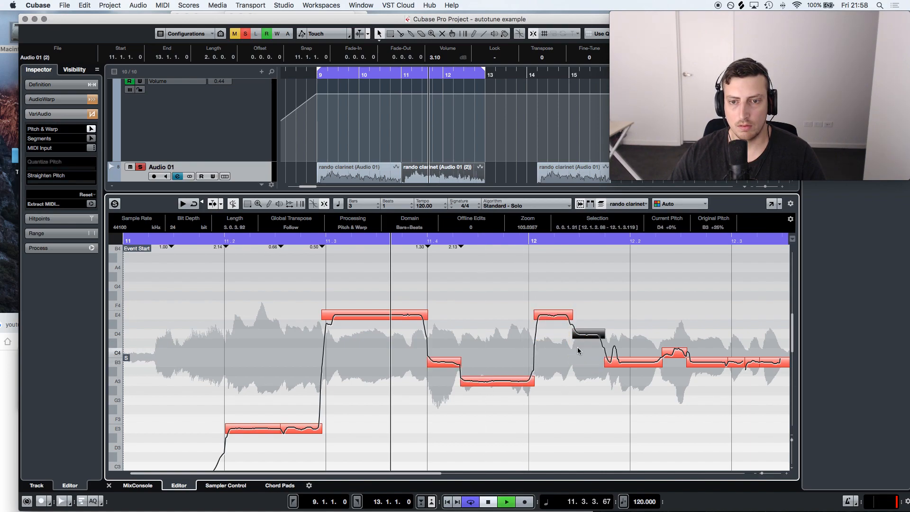
{"action": "key", "text": "space"}
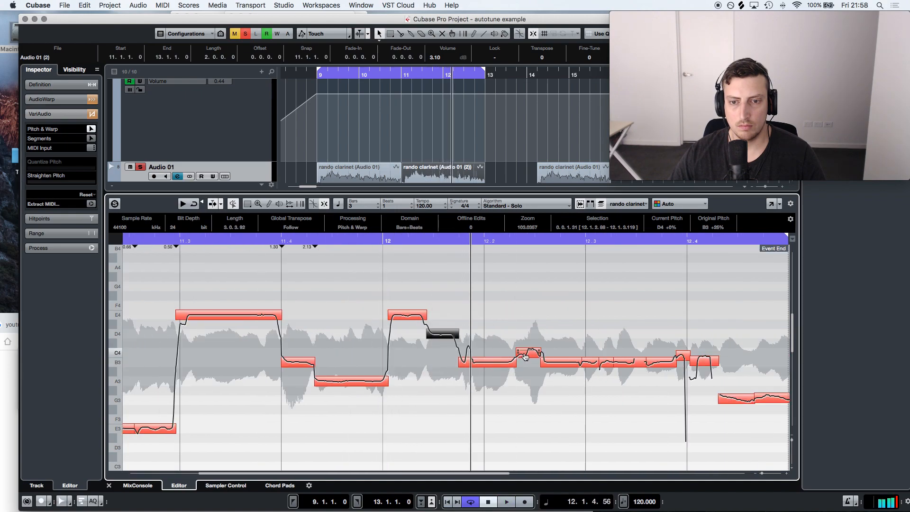
{"action": "left_click_drag", "start_coordinate": [556, 366], "coordinate": [562, 319]}
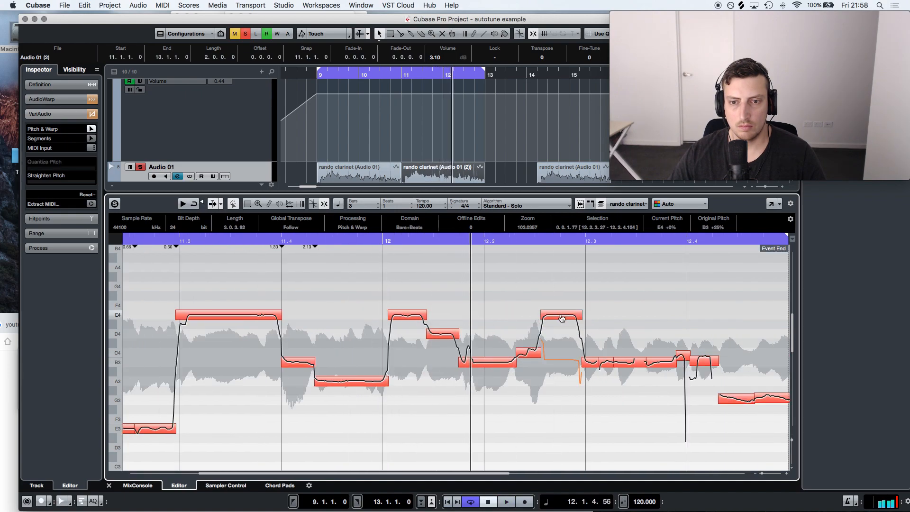
{"action": "key", "text": "space"}
{"action": "scroll", "coordinate": [620, 371], "scroll_direction": "right", "scroll_amount": 5}
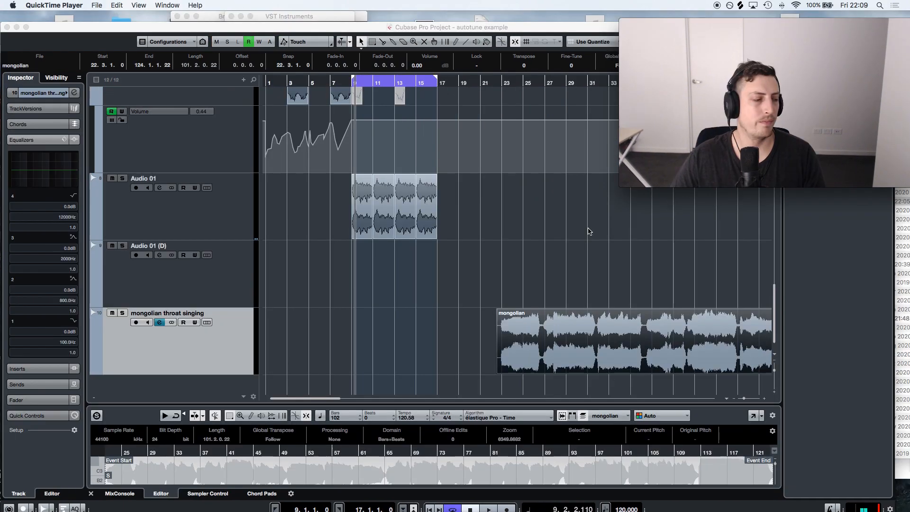
Step: Move the mongolian throat singing event to start at bar 16, solo its track and play it
{"action": "scroll", "coordinate": [589, 232], "scroll_direction": "right", "scroll_amount": 3}
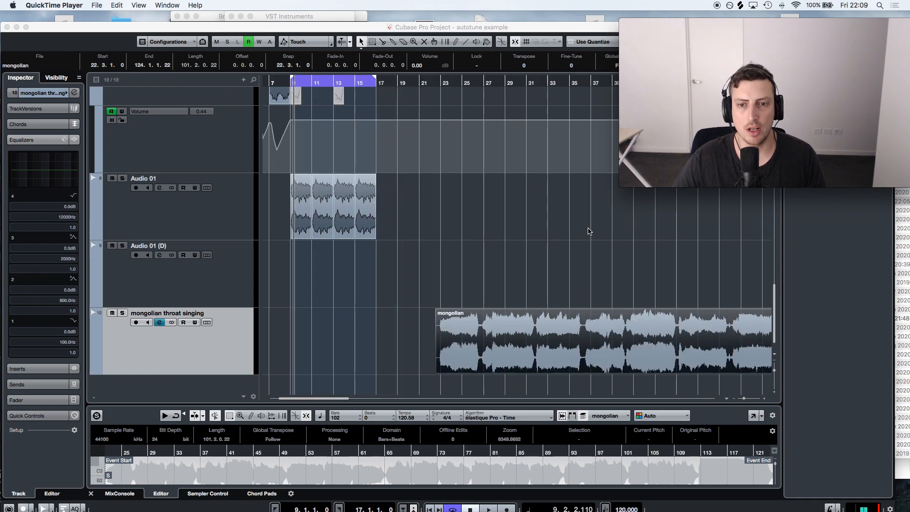
{"action": "left_click", "coordinate": [471, 145]}
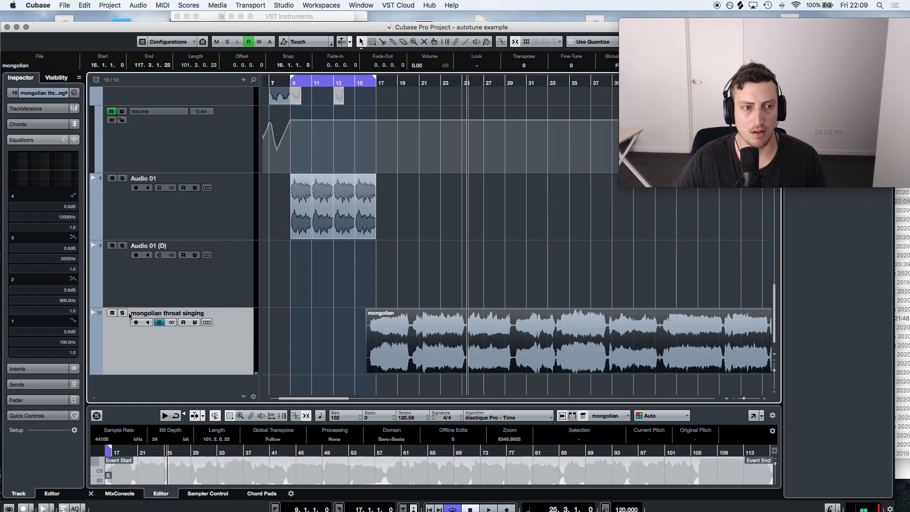
{"action": "left_click", "coordinate": [122, 313]}
{"action": "key", "text": "space"}
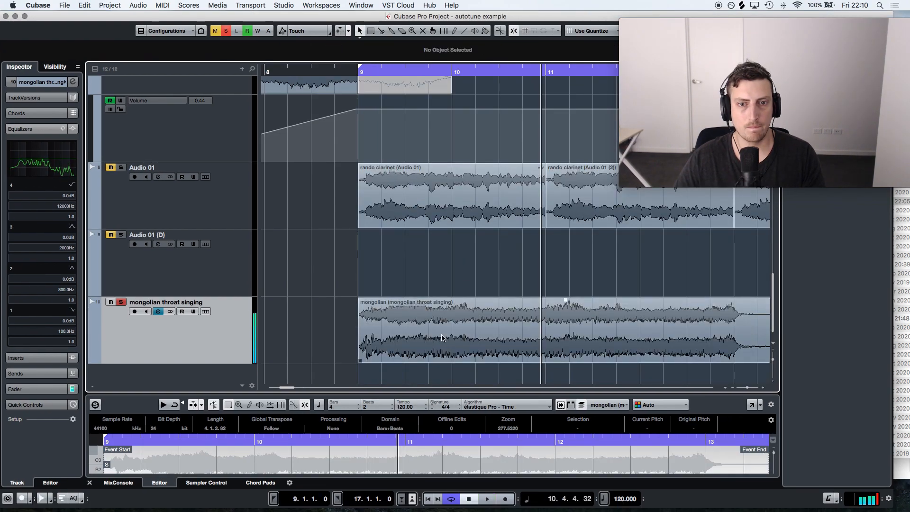
Step: Edit the throat singing event in an enlarged sample editor, raising its long B0 segment to E1, and start playback
{"action": "left_click", "coordinate": [435, 335]}
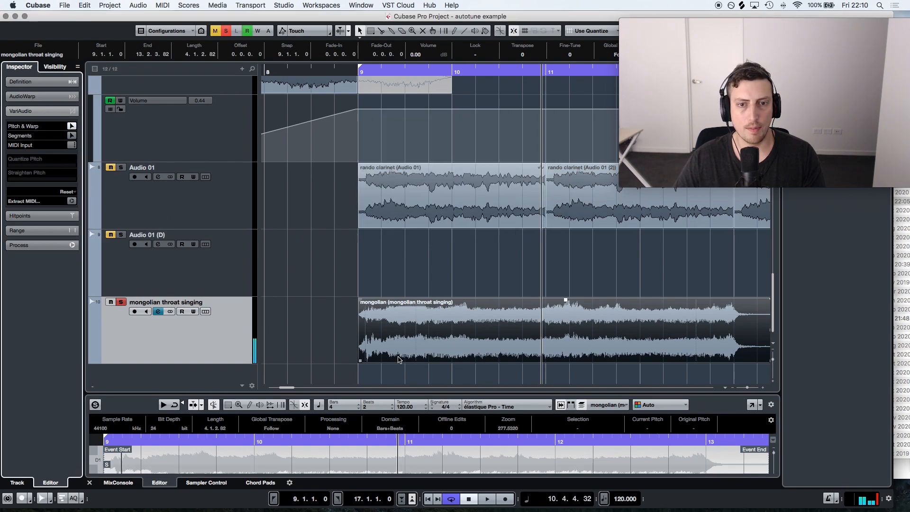
{"action": "left_click_drag", "start_coordinate": [408, 394], "coordinate": [408, 189]}
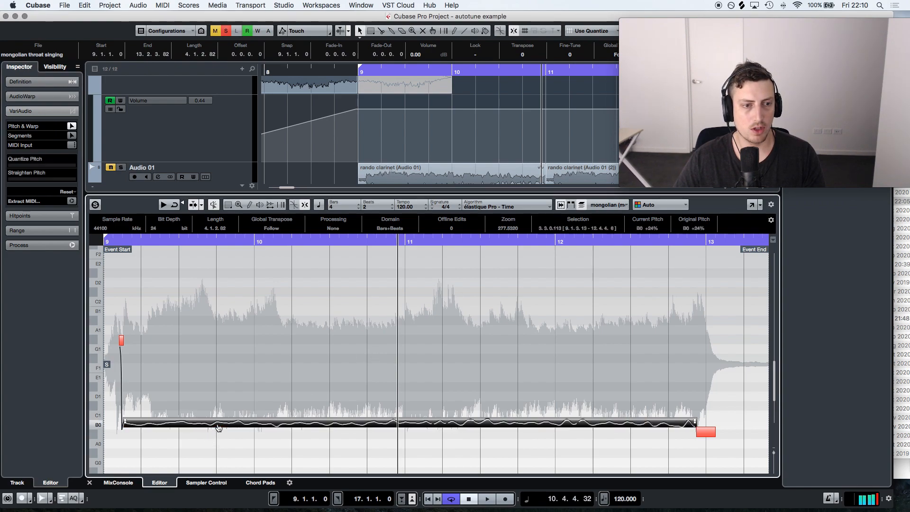
{"action": "left_click_drag", "start_coordinate": [214, 430], "coordinate": [231, 389]}
{"action": "key", "text": "space"}
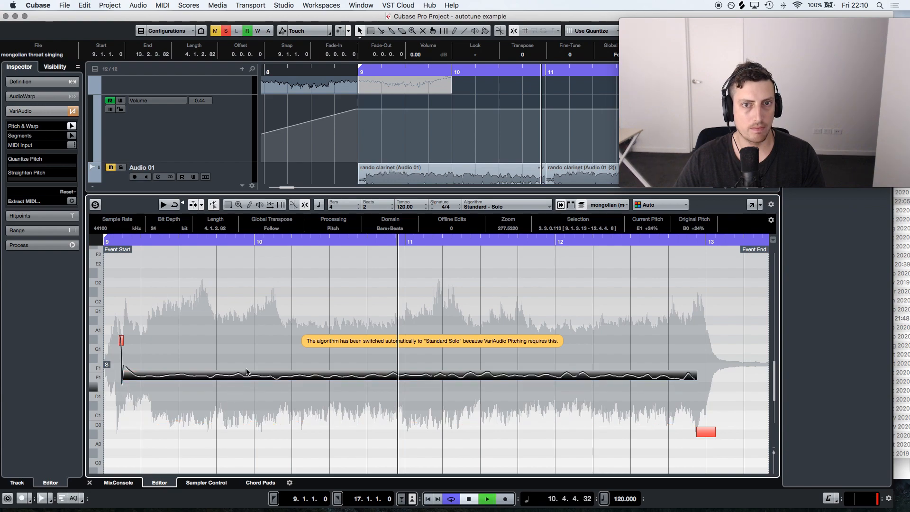
Step: Listen to the soloed throat singing from bar 9 and shrink the sample editor area
{"action": "left_click", "coordinate": [359, 80]}
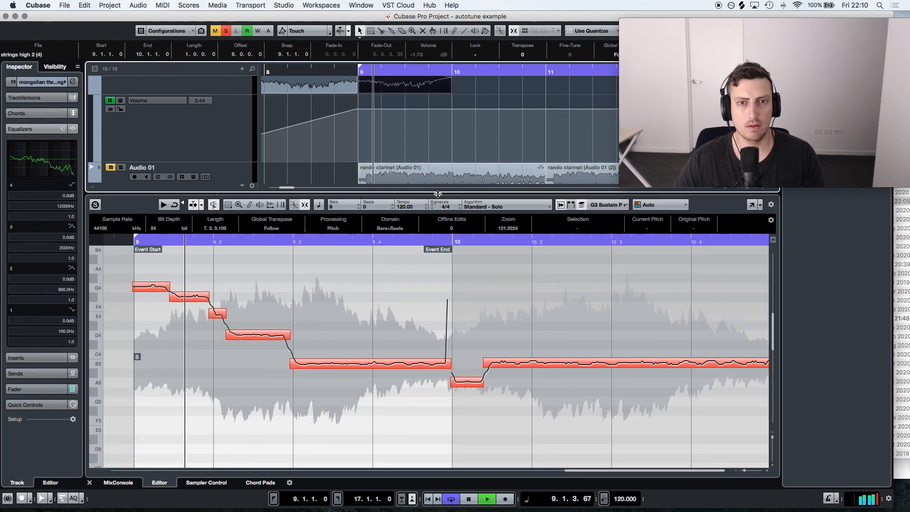
{"action": "left_click_drag", "start_coordinate": [436, 193], "coordinate": [464, 350]}
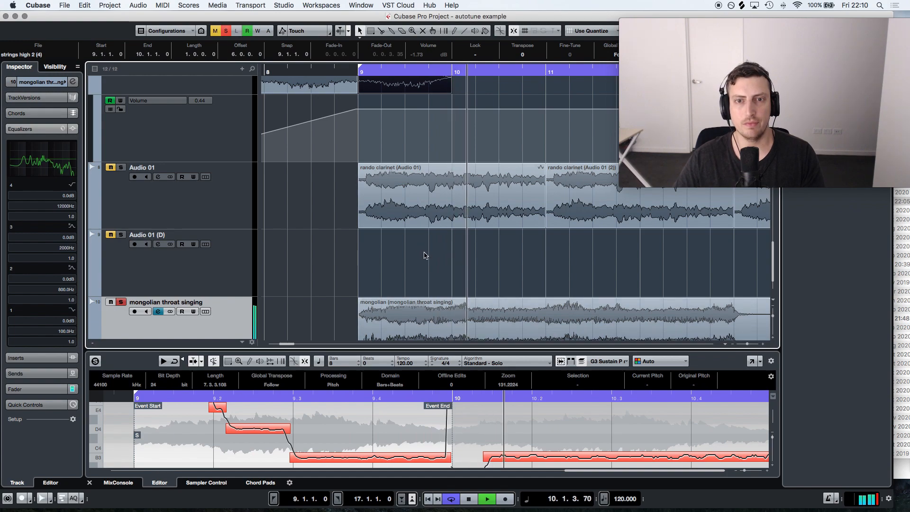
{"action": "key", "text": "space"}
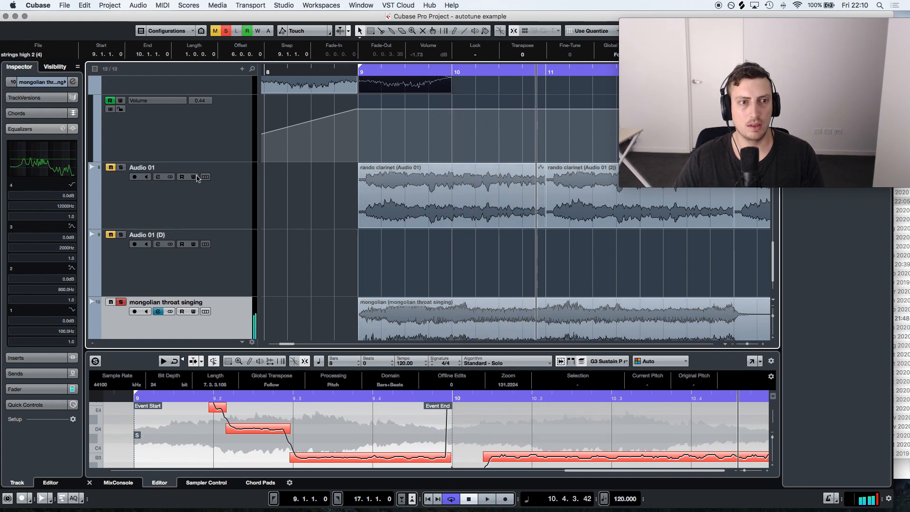
Step: Clear all mutes and solos, play from bar 9 and open the throat singing event in the sample editor
{"action": "left_click", "coordinate": [227, 32]}
{"action": "left_click", "coordinate": [358, 73]}
{"action": "key", "text": "space"}
{"action": "scroll", "coordinate": [450, 220], "scroll_direction": "down", "scroll_amount": 3}
{"action": "double_click", "coordinate": [564, 258]}
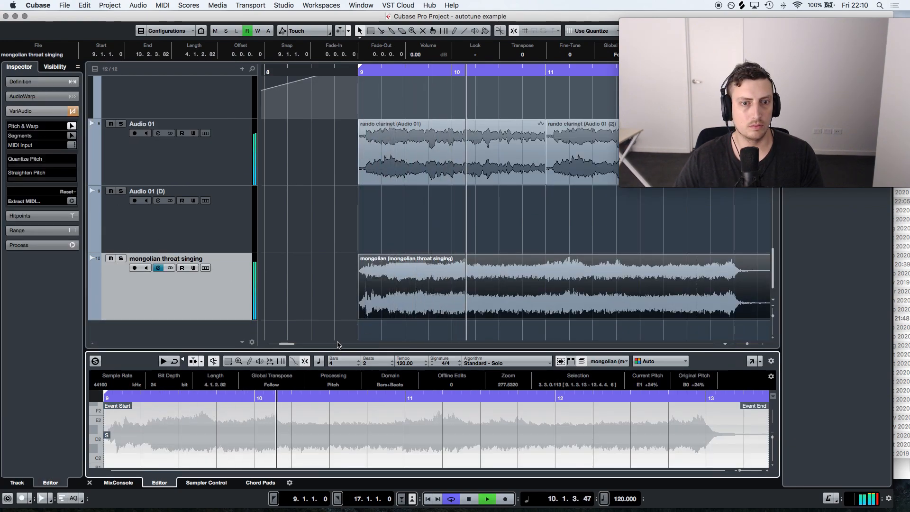
{"action": "left_click_drag", "start_coordinate": [372, 350], "coordinate": [389, 323]}
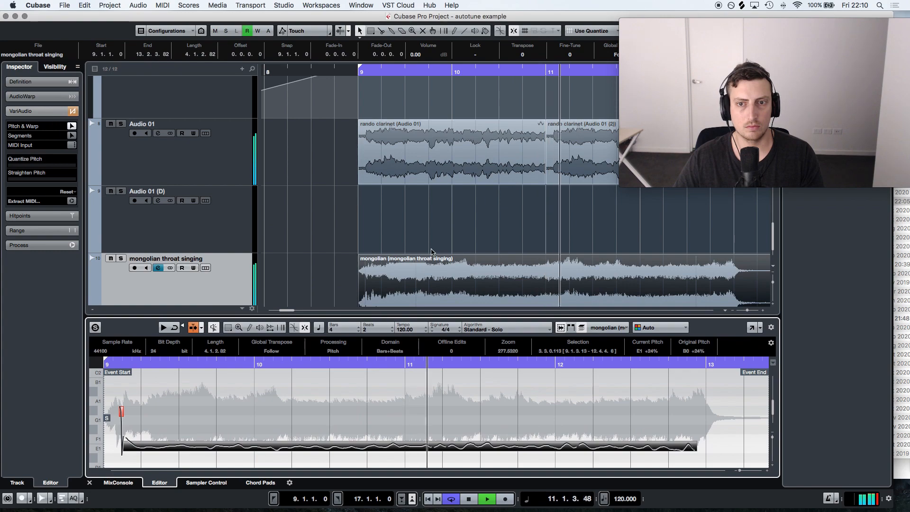
Step: Split the throat singing event at bar 13 and delete the remainder after it
{"action": "scroll", "coordinate": [433, 252], "scroll_direction": "right", "scroll_amount": 5}
{"action": "scroll", "coordinate": [434, 252], "scroll_direction": "down", "scroll_amount": 2}
{"action": "left_click", "coordinate": [464, 257]}
{"action": "left_click", "coordinate": [465, 256]}
{"action": "key", "text": "3"}
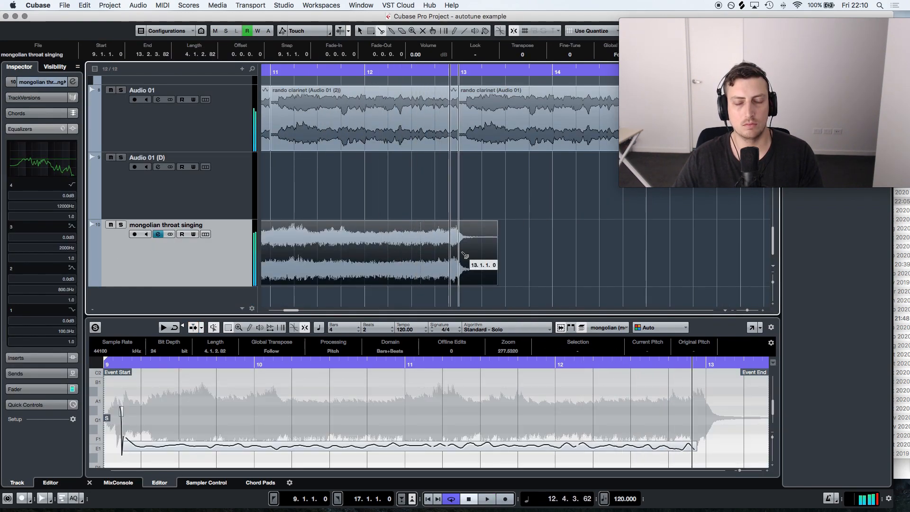
{"action": "left_click", "coordinate": [465, 256]}
{"action": "key", "text": "1"}
{"action": "key", "text": "Delete"}
{"action": "key", "text": "space"}
Step: Duplicate the throat singing event so the copy starts at bar 13, and play from bar 9
{"action": "left_click_drag", "start_coordinate": [750, 312], "coordinate": [747, 311]}
{"action": "scroll", "coordinate": [567, 225], "scroll_direction": "right", "scroll_amount": 3}
{"action": "left_click", "coordinate": [344, 253]}
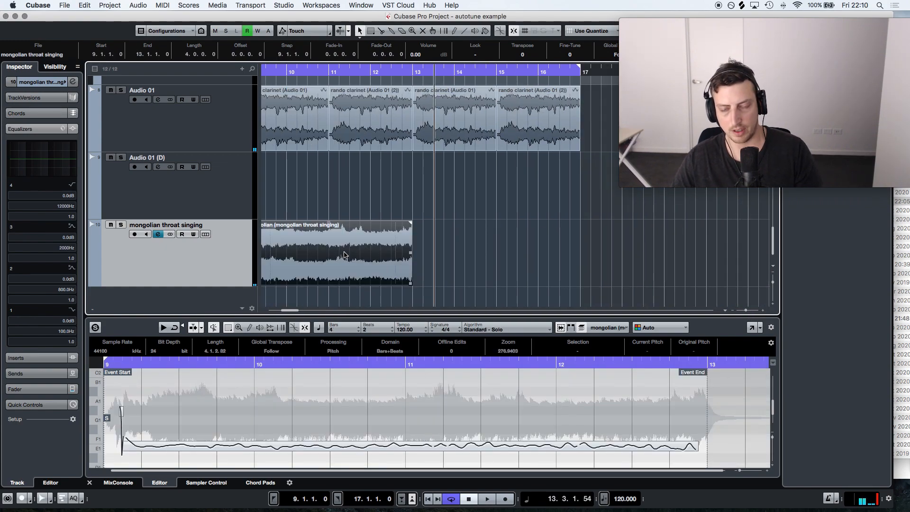
{"action": "key", "text": "super+d"}
{"action": "left_click", "coordinate": [309, 72]}
{"action": "key", "text": "space"}
Step: Enable Pitch & Warp for the bar 13 throat singing copy and raise its long E1 segment to F#1
{"action": "left_click", "coordinate": [380, 403]}
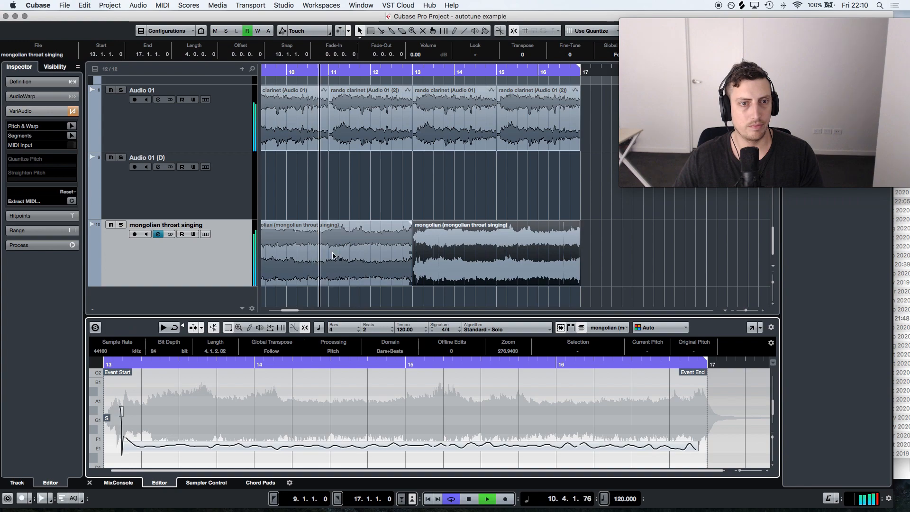
{"action": "left_click", "coordinate": [72, 127]}
{"action": "left_click_drag", "start_coordinate": [295, 317], "coordinate": [291, 259]}
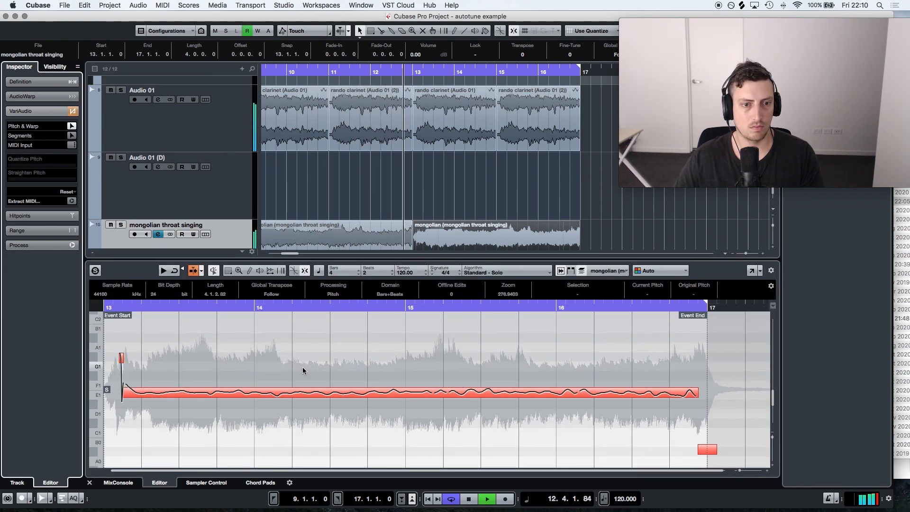
{"action": "left_click_drag", "start_coordinate": [274, 392], "coordinate": [274, 381]}
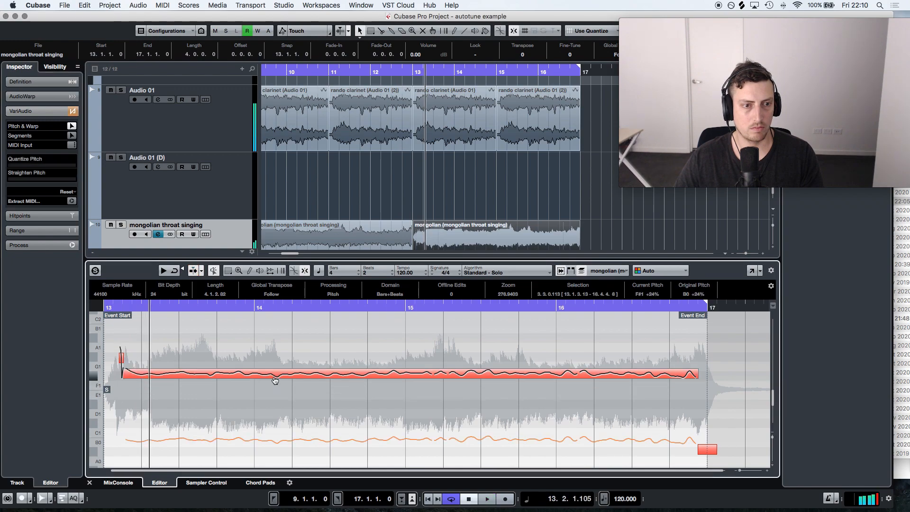
Step: Play the bar 13 copy from its start and split its long segment at bar 15 in Segments mode
{"action": "left_click_drag", "start_coordinate": [122, 306], "coordinate": [97, 311]}
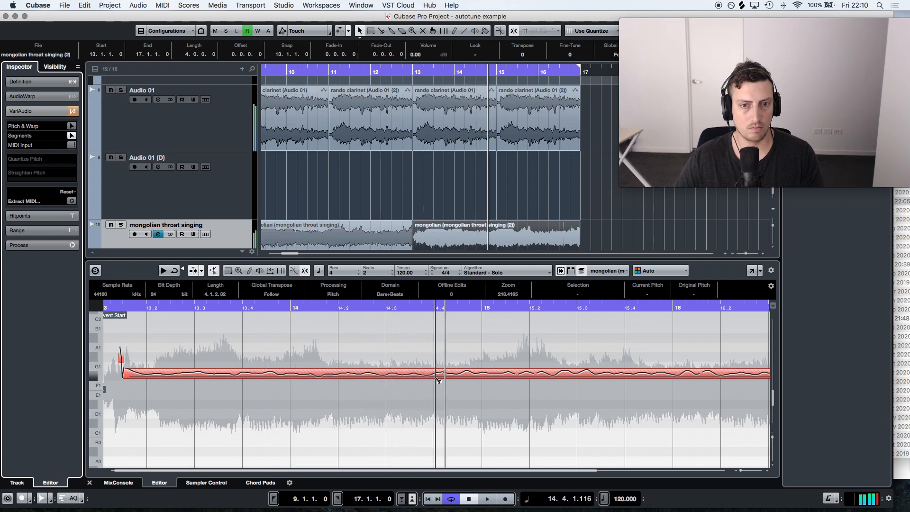
{"action": "key", "text": "space"}
{"action": "key", "text": "space"}
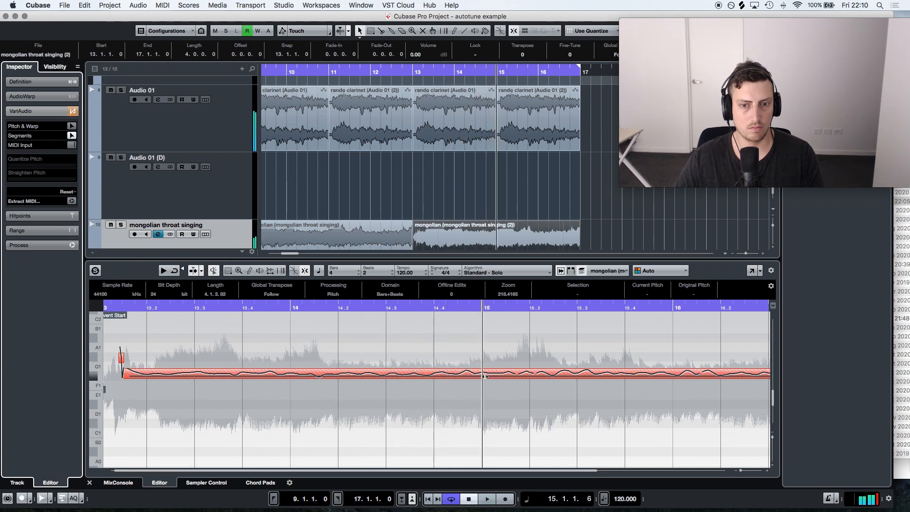
{"action": "left_click", "coordinate": [485, 375]}
Step: Return to Pitch & Warp, raise the segment starting at bar 15 to G1 and play it
{"action": "left_click", "coordinate": [71, 127]}
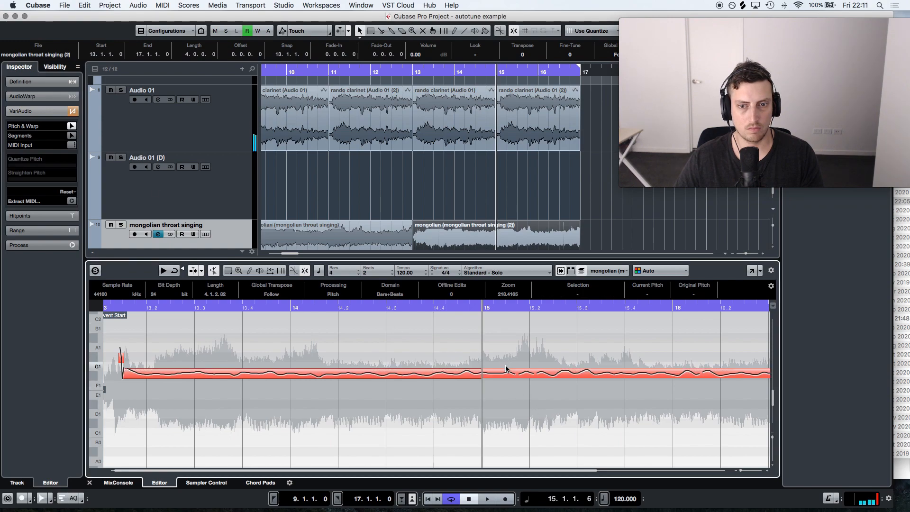
{"action": "left_click_drag", "start_coordinate": [507, 377], "coordinate": [507, 368]}
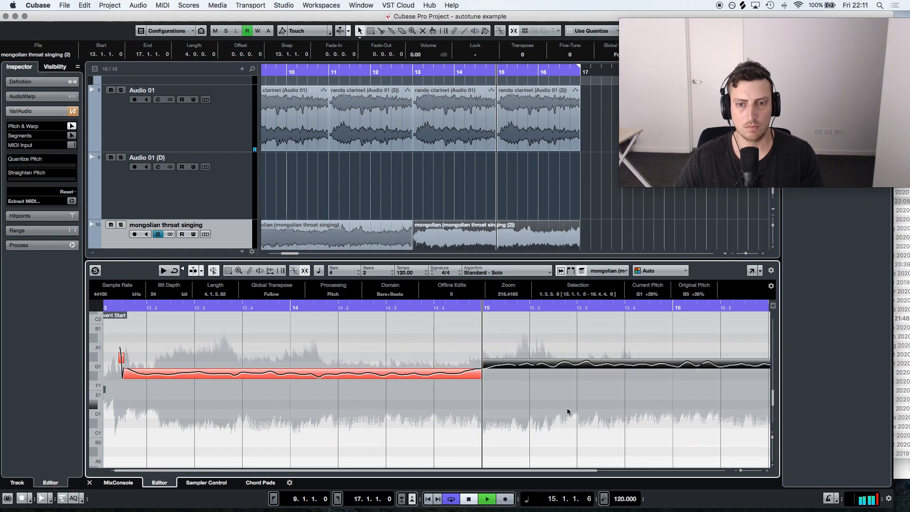
{"action": "key", "text": "space"}
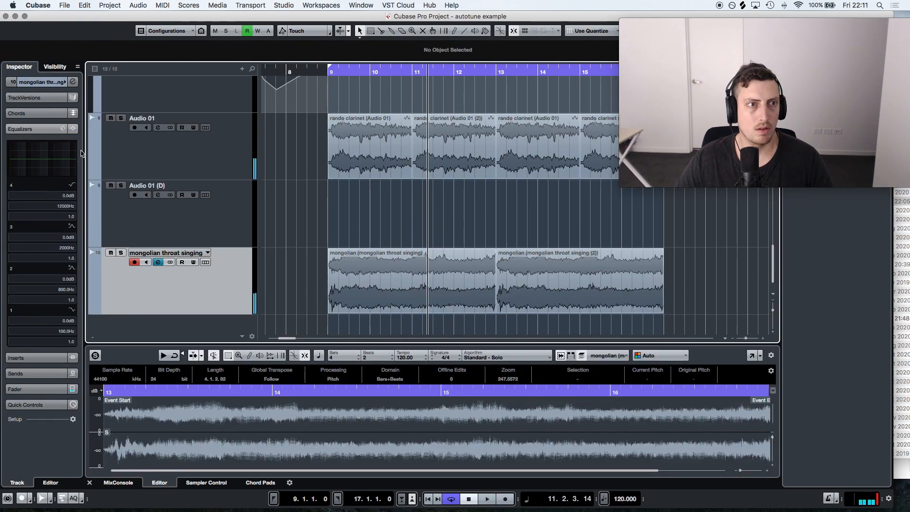
Step: Route the mongolian throat singing channel's output to the choir group
{"action": "left_click", "coordinate": [72, 81]}
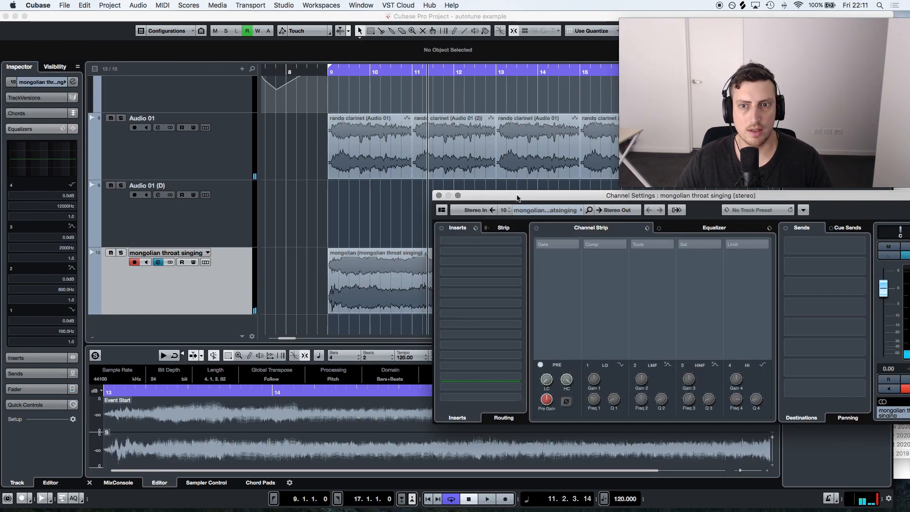
{"action": "left_click", "coordinate": [625, 214]}
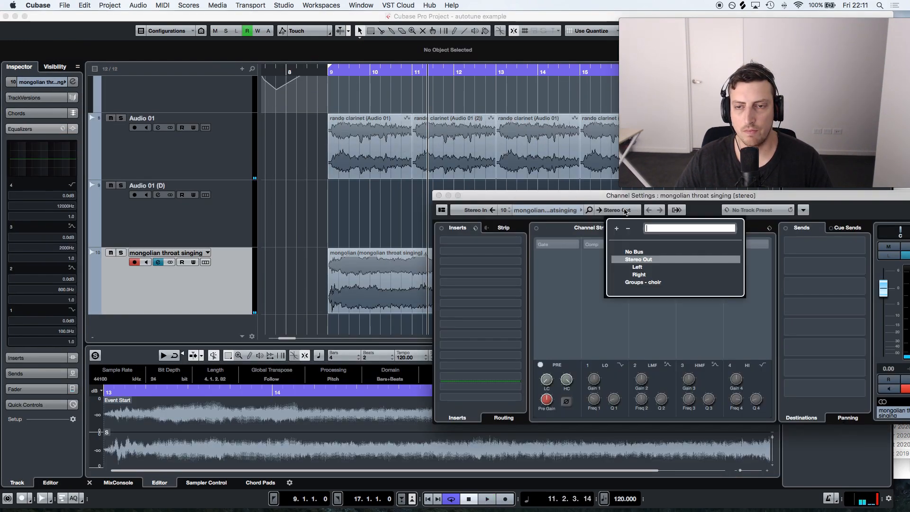
{"action": "left_click", "coordinate": [660, 284]}
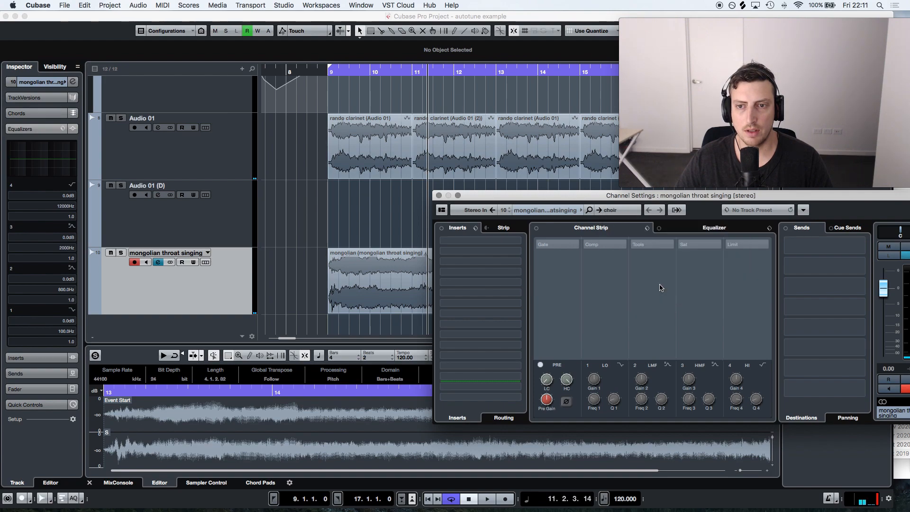
Step: Play the arrangement from bar 9 and disarm recording on the mongolian throat singing track
{"action": "left_click", "coordinate": [330, 72]}
{"action": "key", "text": "space"}
{"action": "left_click", "coordinate": [132, 264]}
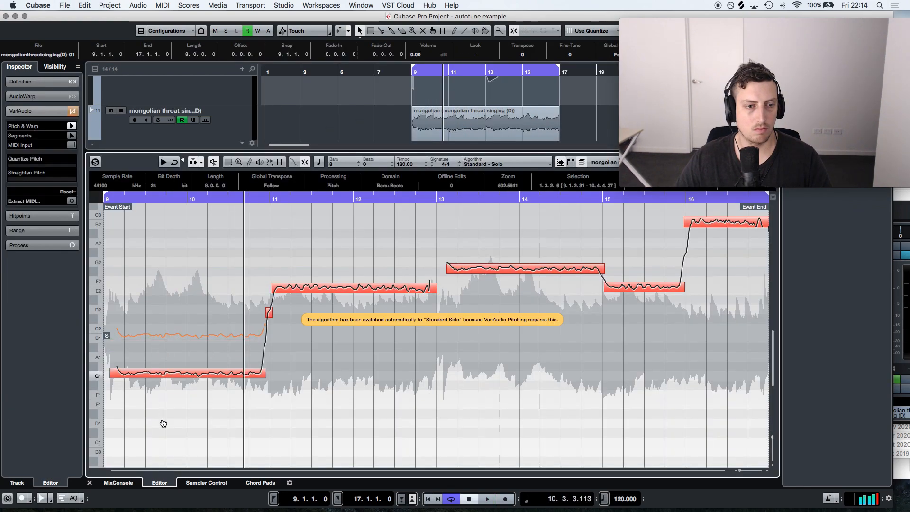
Step: Raise the long segment starting at bar 9 of the duplicated throat singing track's event to E2 and play from bar 9
{"action": "left_click_drag", "start_coordinate": [163, 424], "coordinate": [166, 288]}
{"action": "left_click", "coordinate": [116, 199]}
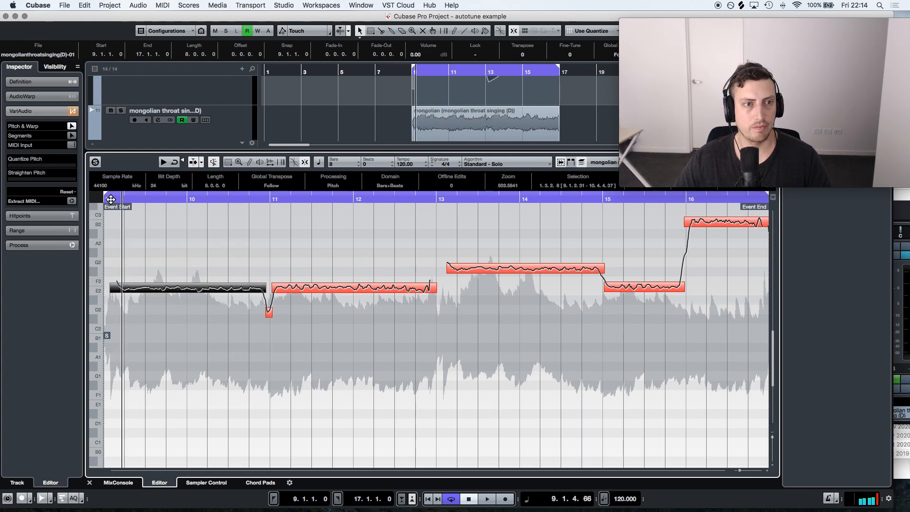
{"action": "key", "text": "h"}
{"action": "key", "text": "space"}
Step: Raise the long E2 segment spanning bars 11 and 12 of the duplicated throat singing event to B2
{"action": "scroll", "coordinate": [292, 325], "scroll_direction": "right", "scroll_amount": 5}
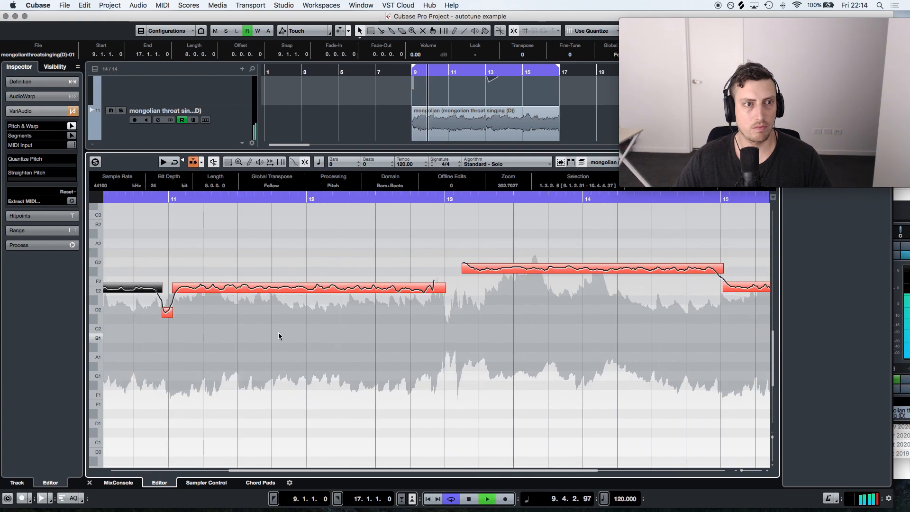
{"action": "scroll", "coordinate": [278, 333], "scroll_direction": "up", "scroll_amount": 2}
{"action": "left_click", "coordinate": [286, 358]}
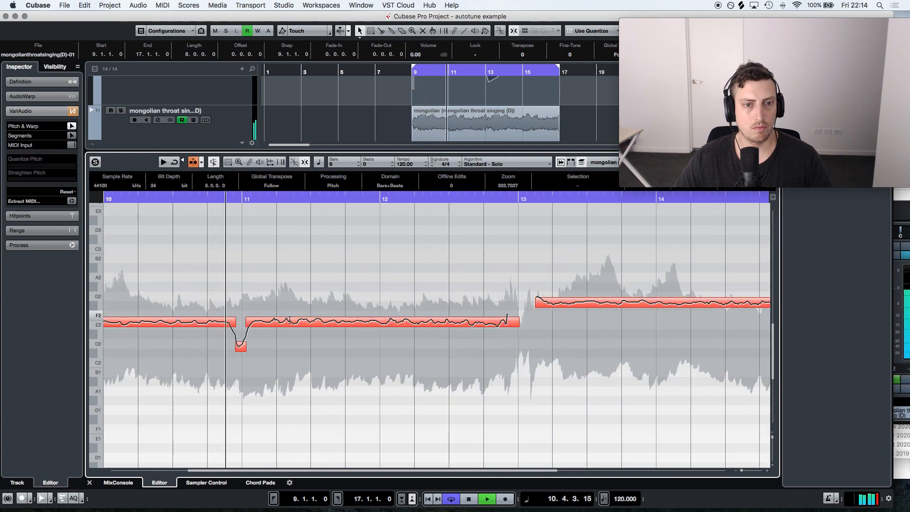
{"action": "key", "text": "space"}
{"action": "left_click_drag", "start_coordinate": [290, 320], "coordinate": [300, 265]}
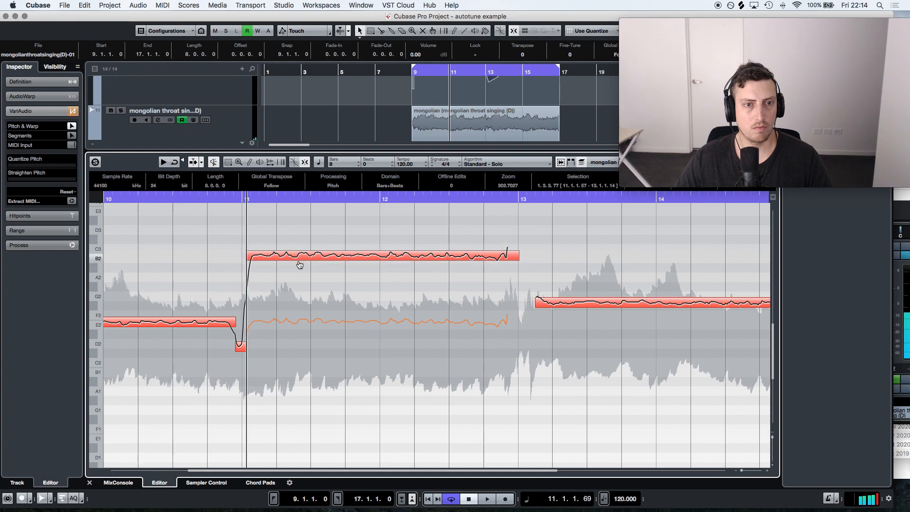
Step: Raise the long G2 segment at bar 13 of the duplicated throat singing event to E3 and play it
{"action": "key", "text": "space"}
{"action": "scroll", "coordinate": [408, 279], "scroll_direction": "right", "scroll_amount": 5}
{"action": "scroll", "coordinate": [417, 308], "scroll_direction": "up", "scroll_amount": 2}
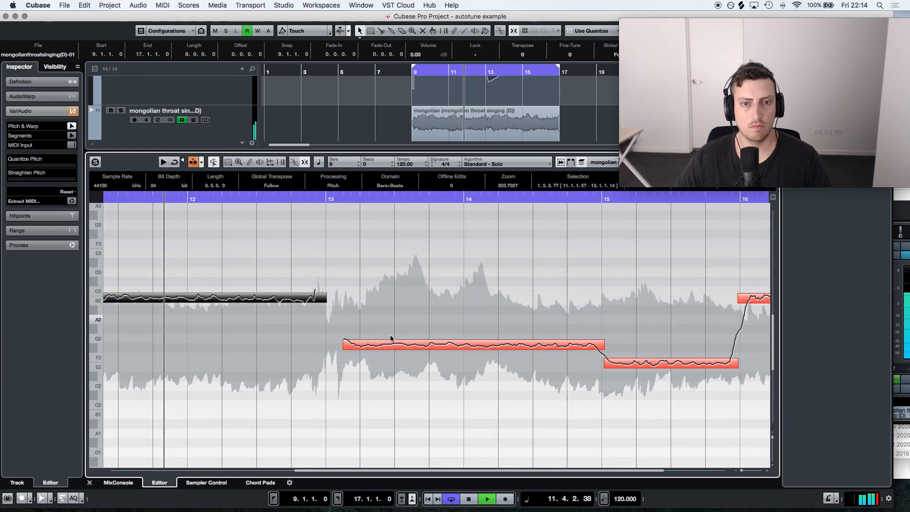
{"action": "left_click_drag", "start_coordinate": [393, 347], "coordinate": [396, 258]}
{"action": "key", "text": "space"}
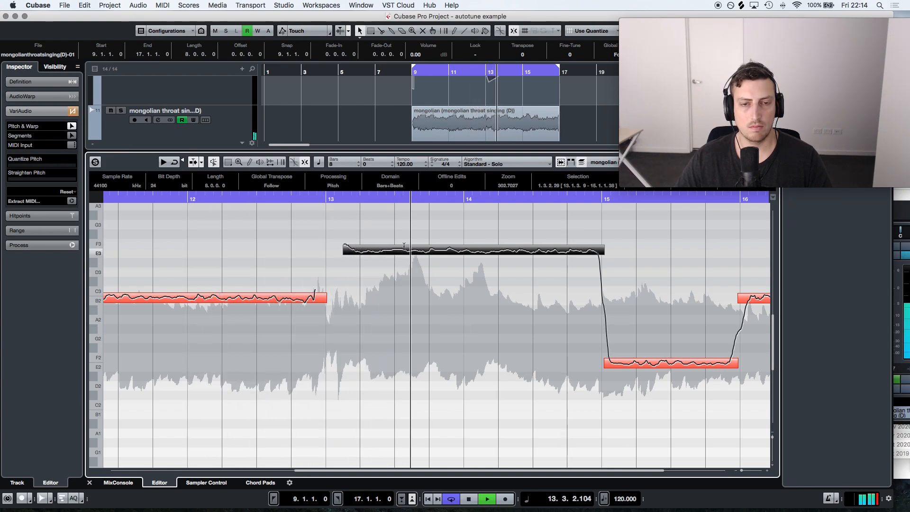
Step: Raise the long E3 segment spanning bars 13 and 14 of the duplicated throat singing event to G3 and play from bar 11
{"action": "key", "text": "space"}
{"action": "left_click_drag", "start_coordinate": [403, 253], "coordinate": [400, 225]}
{"action": "key", "text": "space"}
{"action": "left_click", "coordinate": [149, 199]}
{"action": "left_click", "coordinate": [71, 136]}
{"action": "key", "text": "space"}
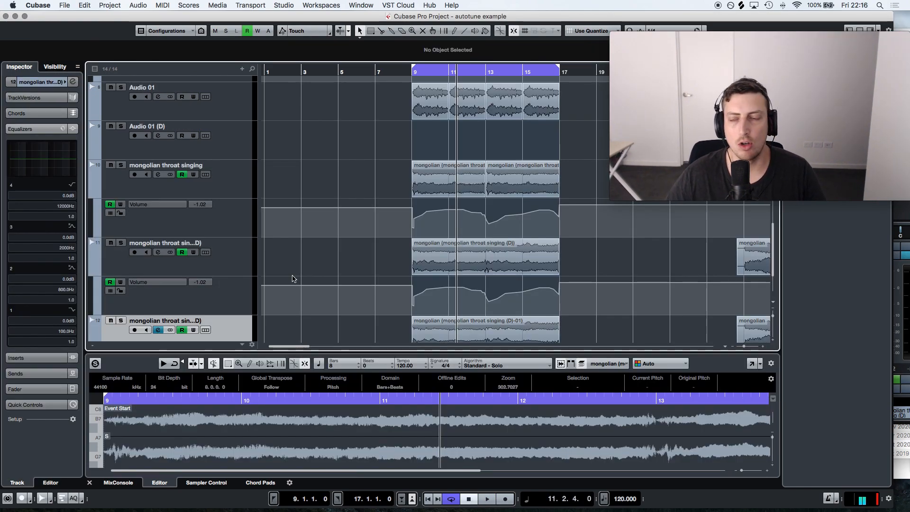
Step: Open the OTT compressor on the choir group channel and set its depth to 12 % during playback
{"action": "scroll", "coordinate": [397, 262], "scroll_direction": "down", "scroll_amount": 3}
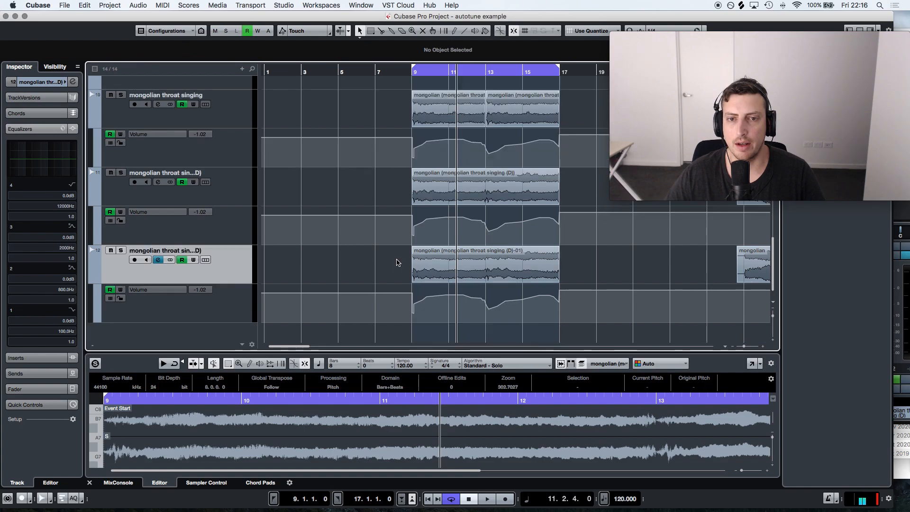
{"action": "scroll", "coordinate": [397, 263], "scroll_direction": "up", "scroll_amount": 7}
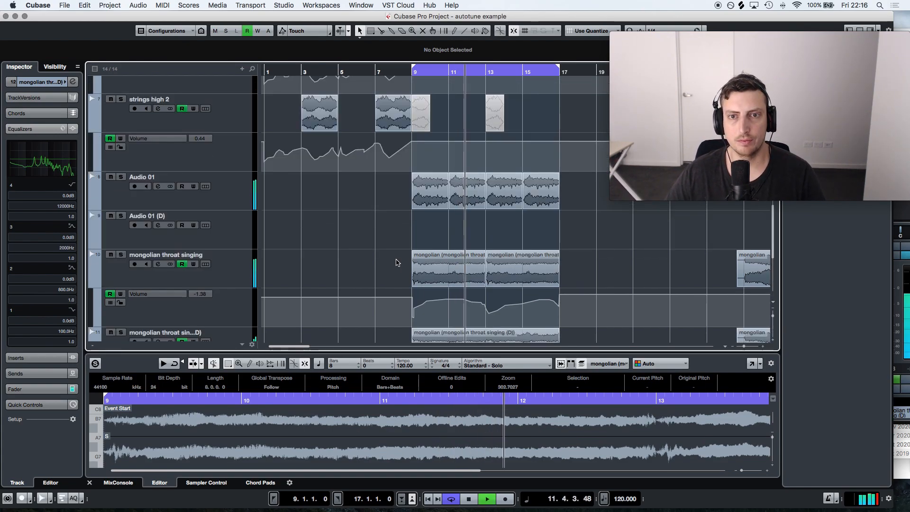
{"action": "scroll", "coordinate": [397, 262], "scroll_direction": "down", "scroll_amount": 3}
{"action": "scroll", "coordinate": [398, 263], "scroll_direction": "up", "scroll_amount": 20}
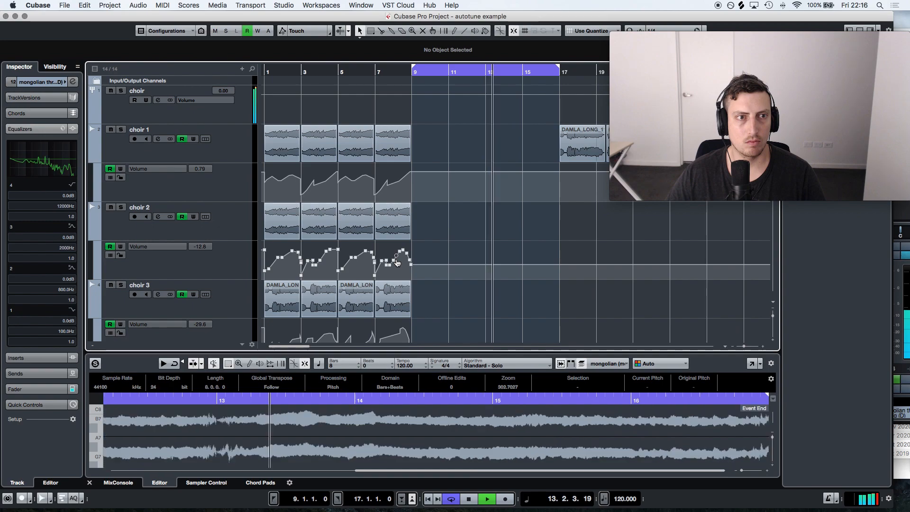
{"action": "left_click", "coordinate": [112, 105]}
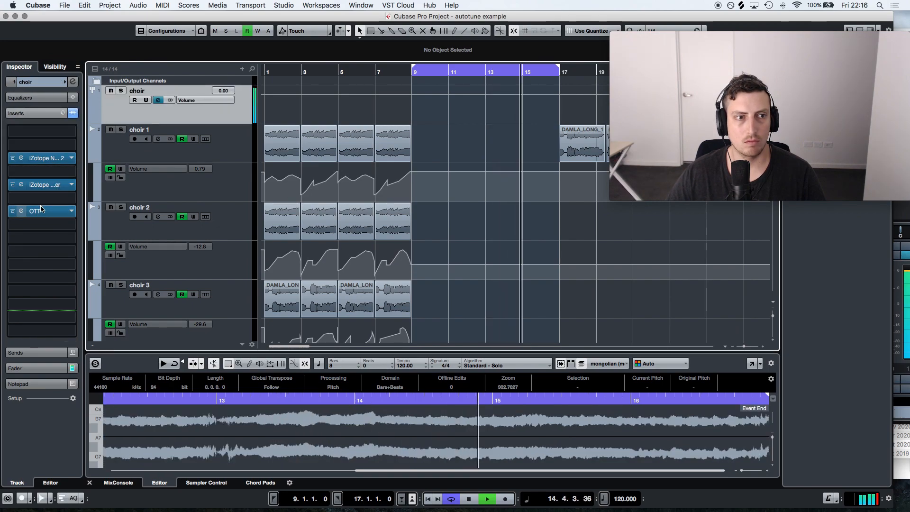
{"action": "left_click", "coordinate": [21, 211]}
{"action": "left_click_drag", "start_coordinate": [434, 294], "coordinate": [433, 288]}
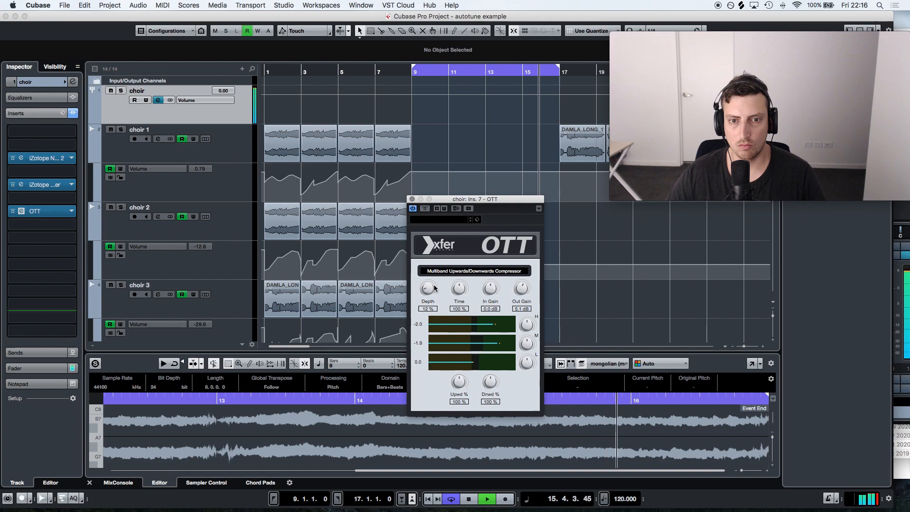
{"action": "left_click", "coordinate": [57, 240]}
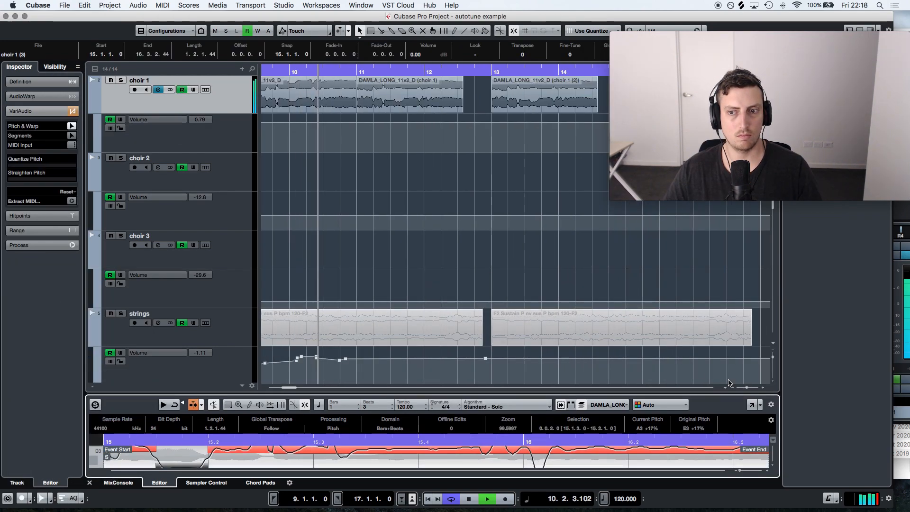
Step: Dismiss the full-disk warning and draw a freehand volume automation curve for choir 1 from bar 9 to about bar 13.3
{"action": "left_click", "coordinate": [746, 388]}
{"action": "scroll", "coordinate": [561, 288], "scroll_direction": "right", "scroll_amount": 2}
{"action": "scroll", "coordinate": [561, 291], "scroll_direction": "left", "scroll_amount": 1}
{"action": "scroll", "coordinate": [561, 291], "scroll_direction": "down", "scroll_amount": 3}
{"action": "scroll", "coordinate": [561, 291], "scroll_direction": "up", "scroll_amount": 5}
{"action": "scroll", "coordinate": [561, 290], "scroll_direction": "down", "scroll_amount": 10}
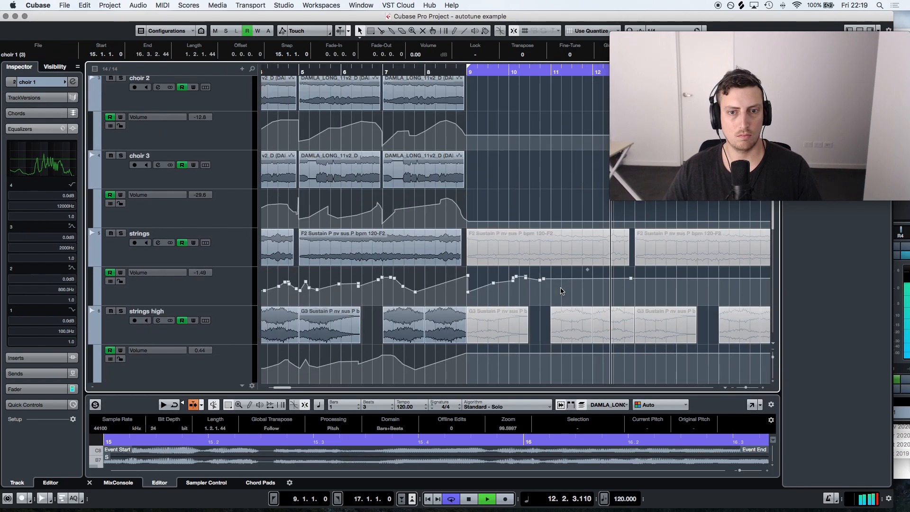
{"action": "scroll", "coordinate": [560, 291], "scroll_direction": "right", "scroll_amount": 2}
{"action": "scroll", "coordinate": [561, 291], "scroll_direction": "up", "scroll_amount": 10}
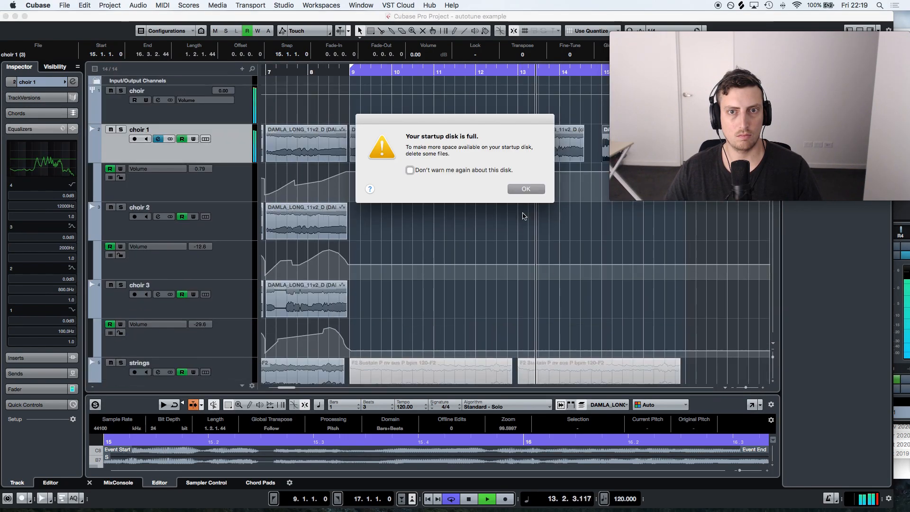
{"action": "left_click", "coordinate": [526, 188]}
{"action": "left_click", "coordinate": [454, 31]}
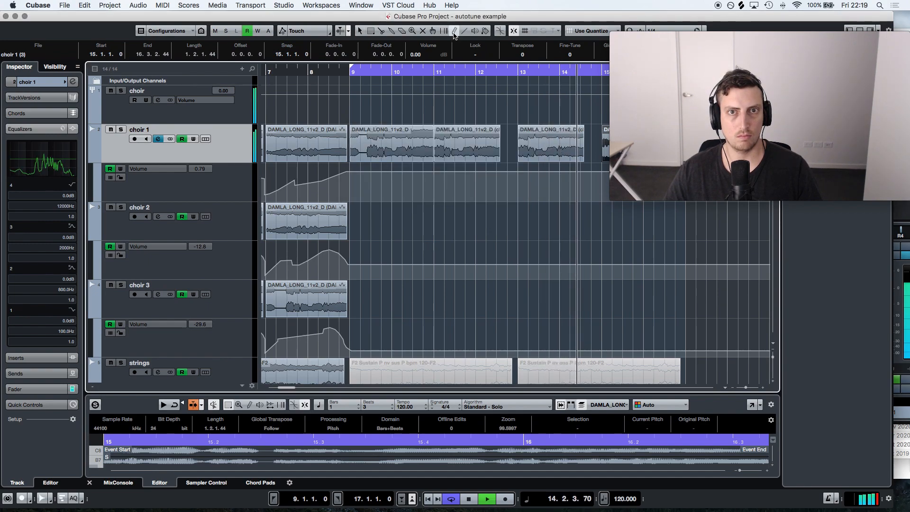
{"action": "mouse_move", "coordinate": [352, 189]}
{"action": "left_mouse_down"}
{"action": "mouse_move", "coordinate": [382, 169]}
{"action": "mouse_move", "coordinate": [540, 177]}
{"action": "left_mouse_up"}
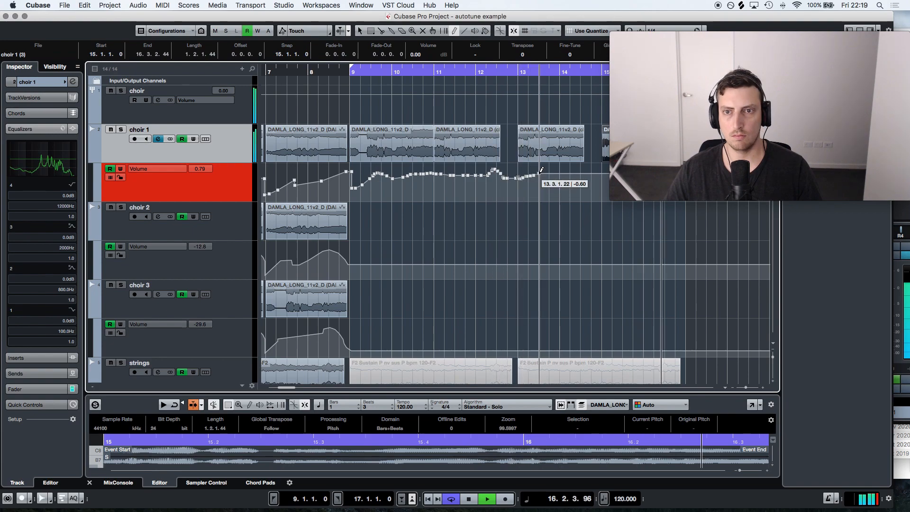